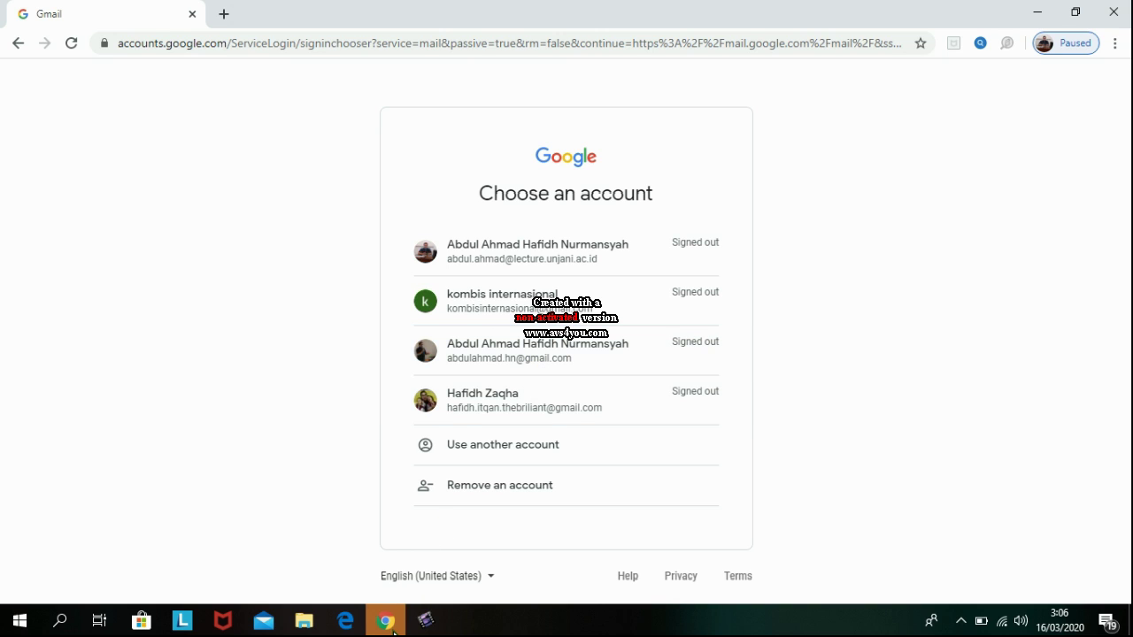
pyautogui.moveTo(393, 632)
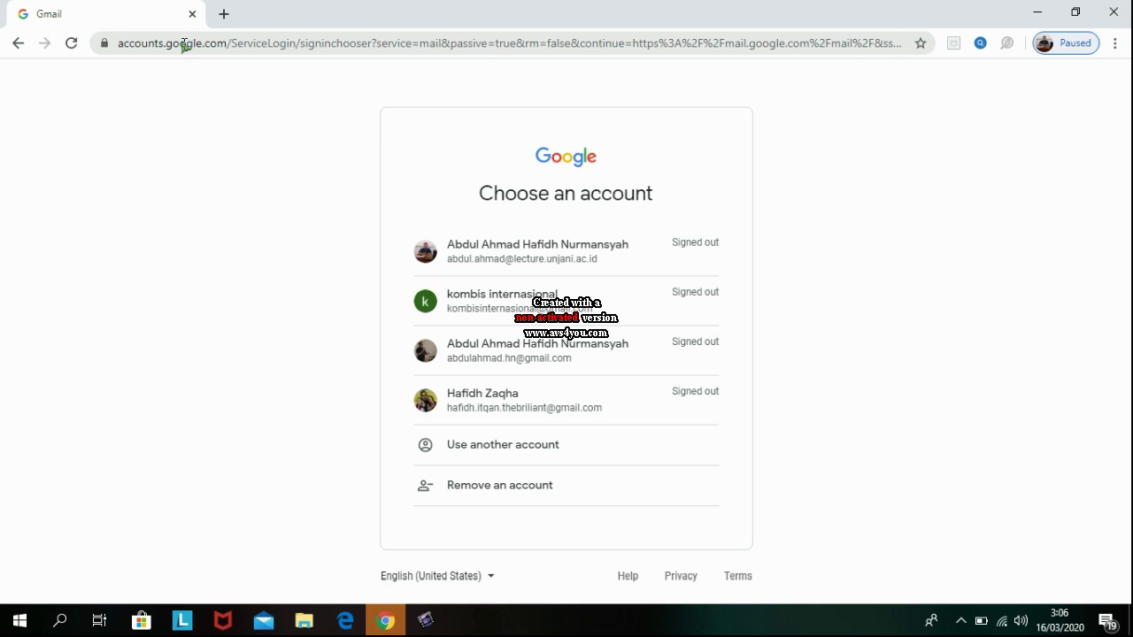
pyautogui.click(183, 44)
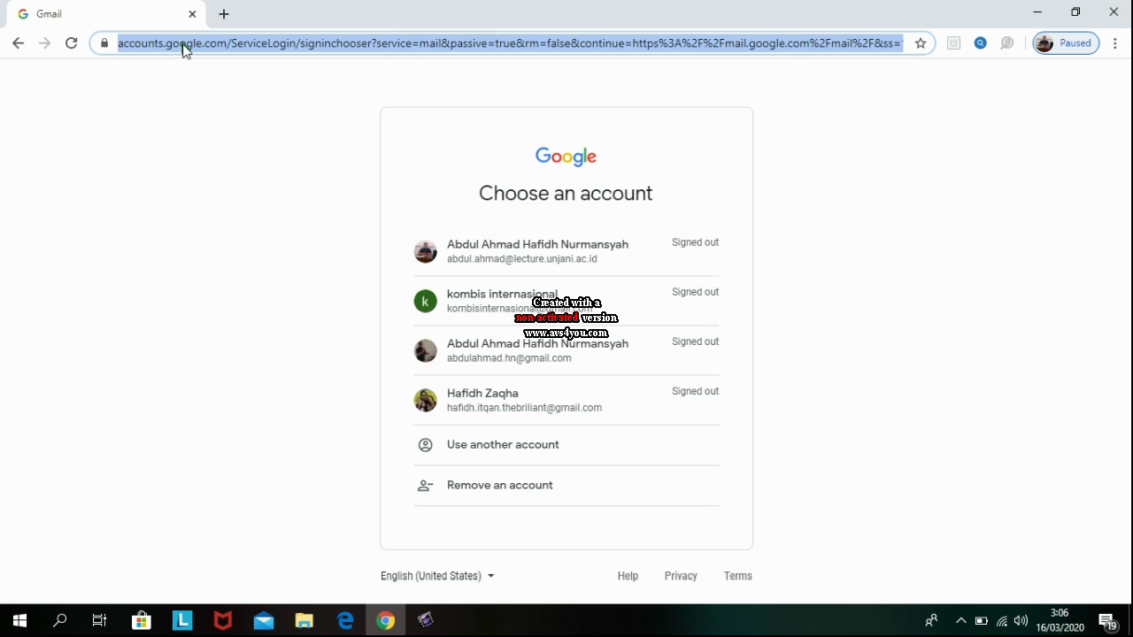
pyautogui.write('gmail.com')
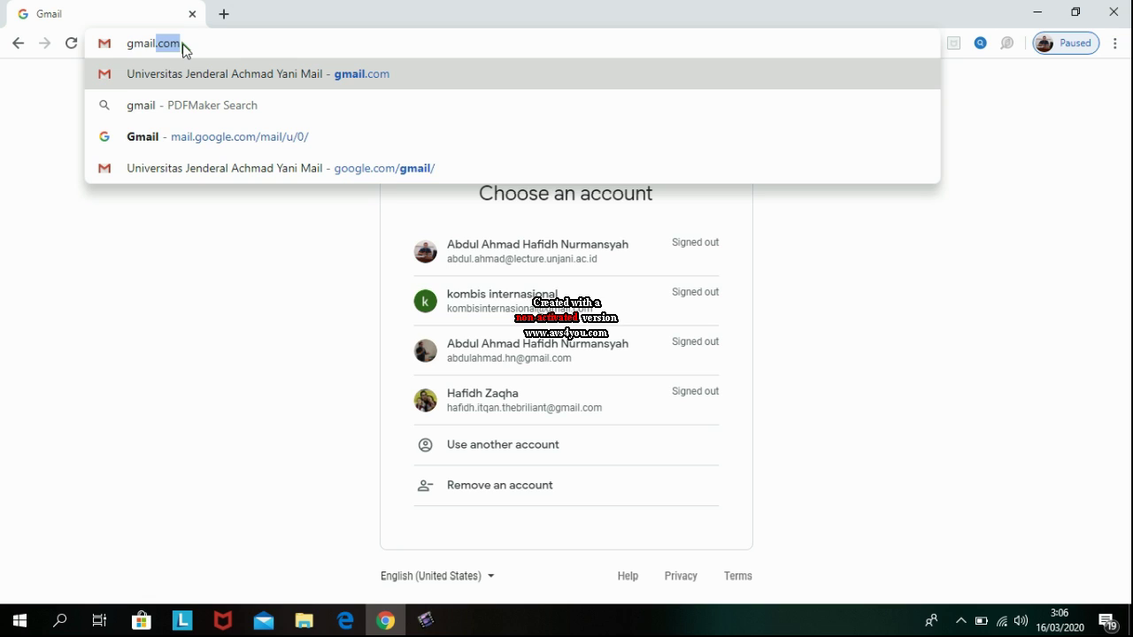
pyautogui.press('Return')
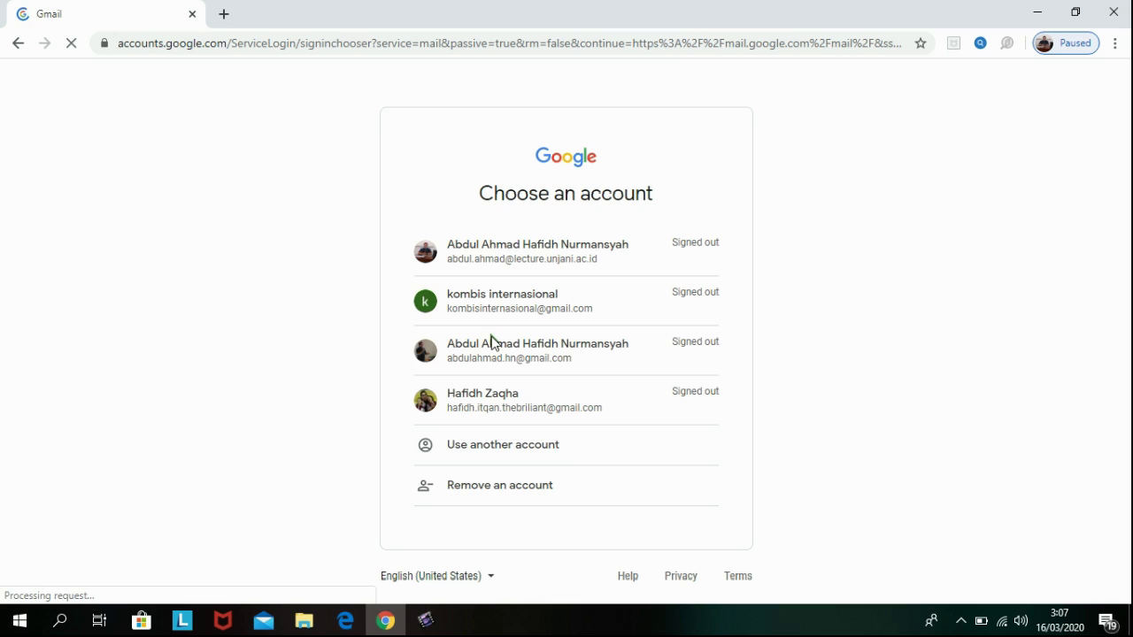
# Choose a saved account, switch to another account, and dismiss the Page Unresponsive warning.
pyautogui.click(493, 342)
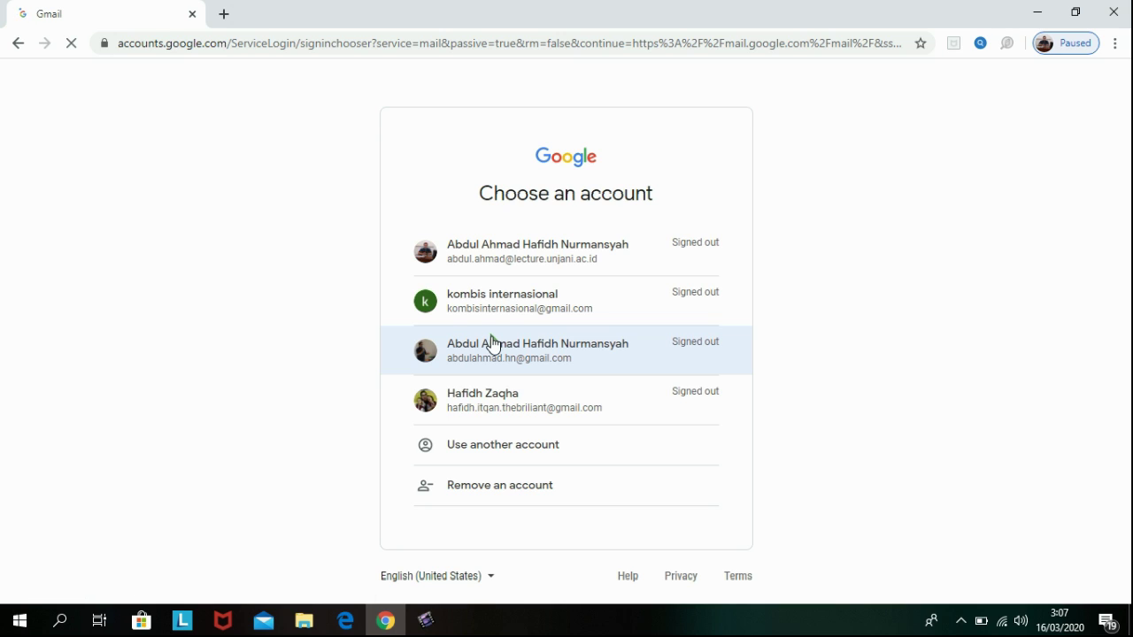
pyautogui.click(486, 454)
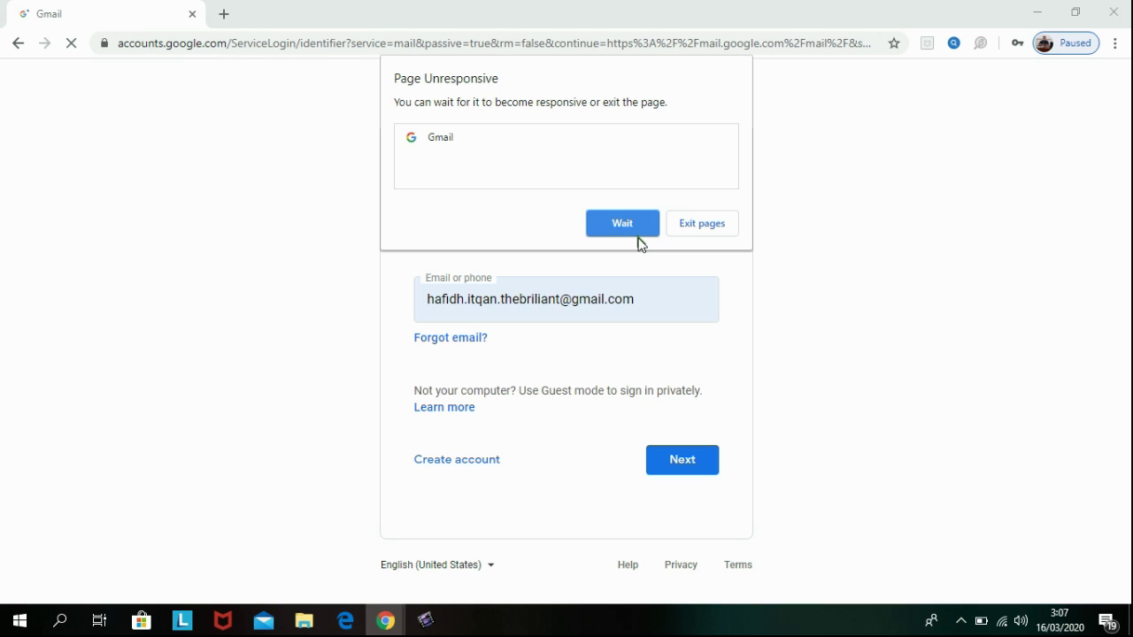
pyautogui.click(694, 227)
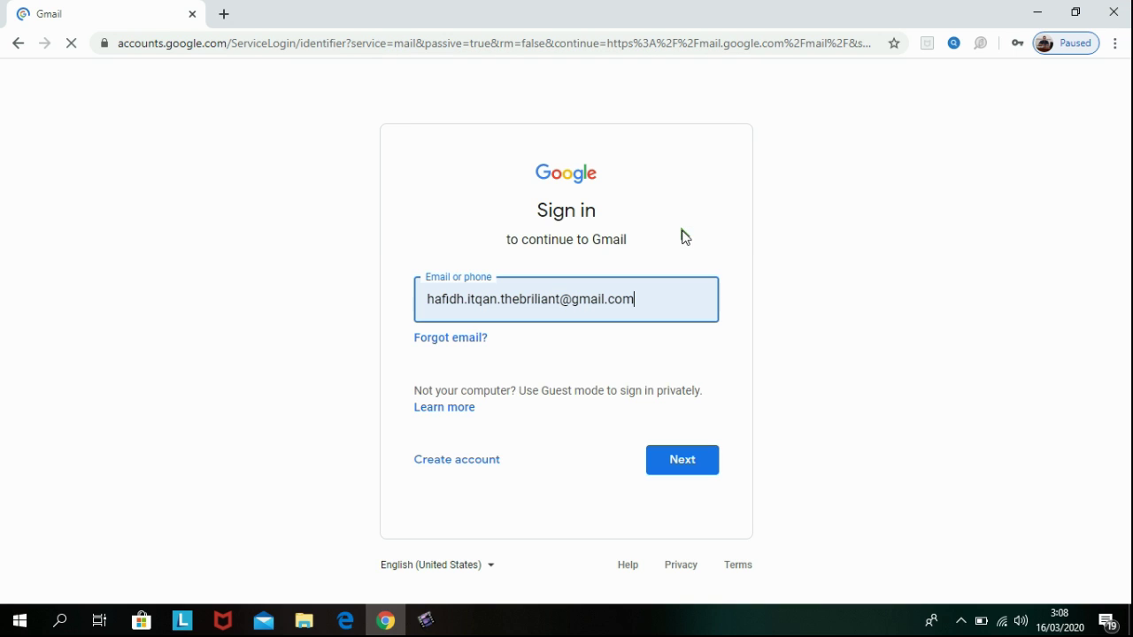
# Start a new Google account for personal use (For myself).
pyautogui.click(455, 472)
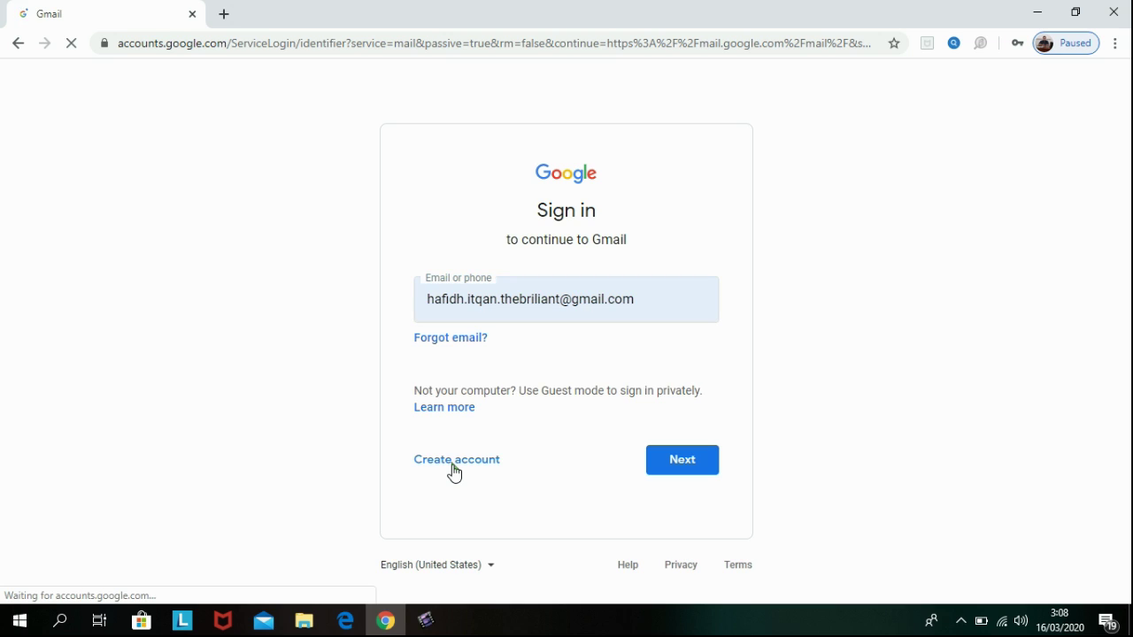
pyautogui.click(455, 472)
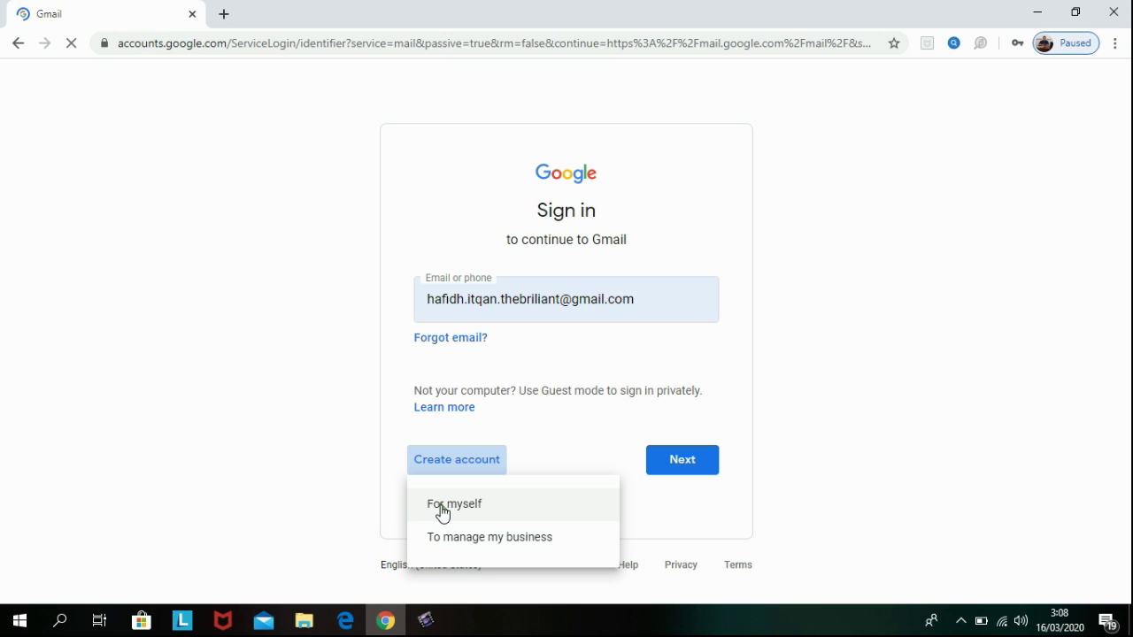
pyautogui.click(443, 511)
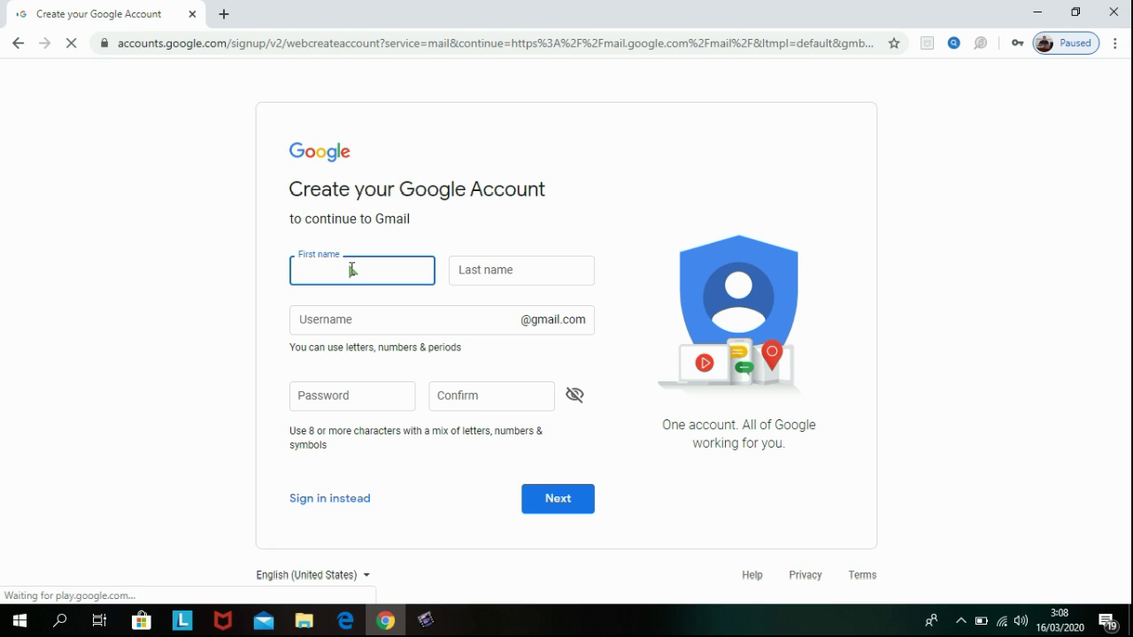
# Enter the first name, last name and desired username on the sign-up form.
pyautogui.write('eec')
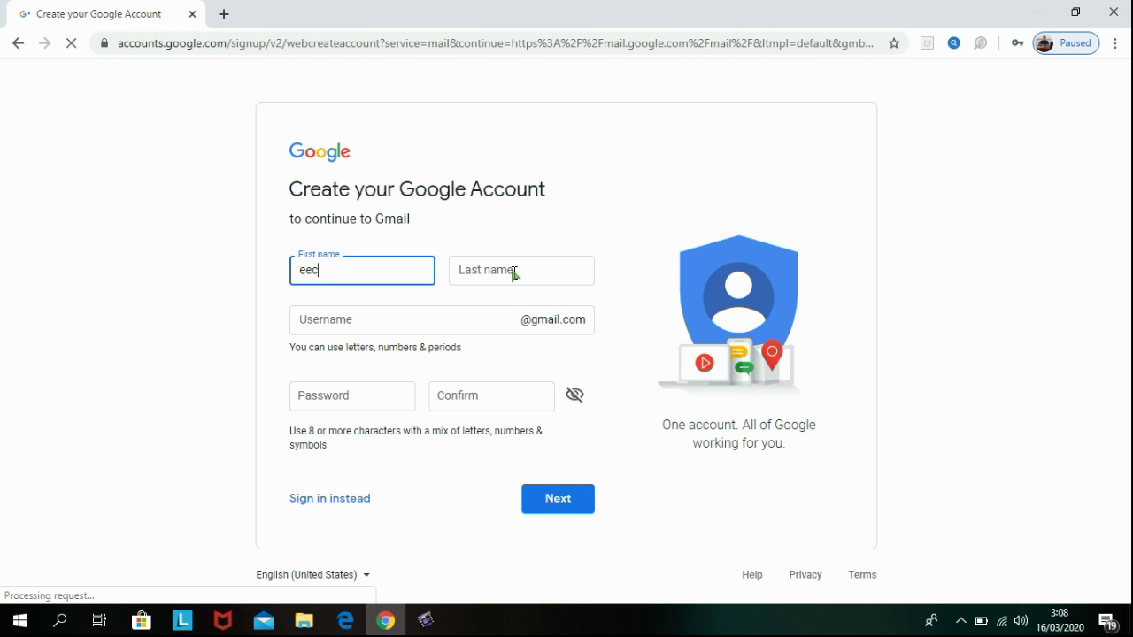
pyautogui.click(514, 273)
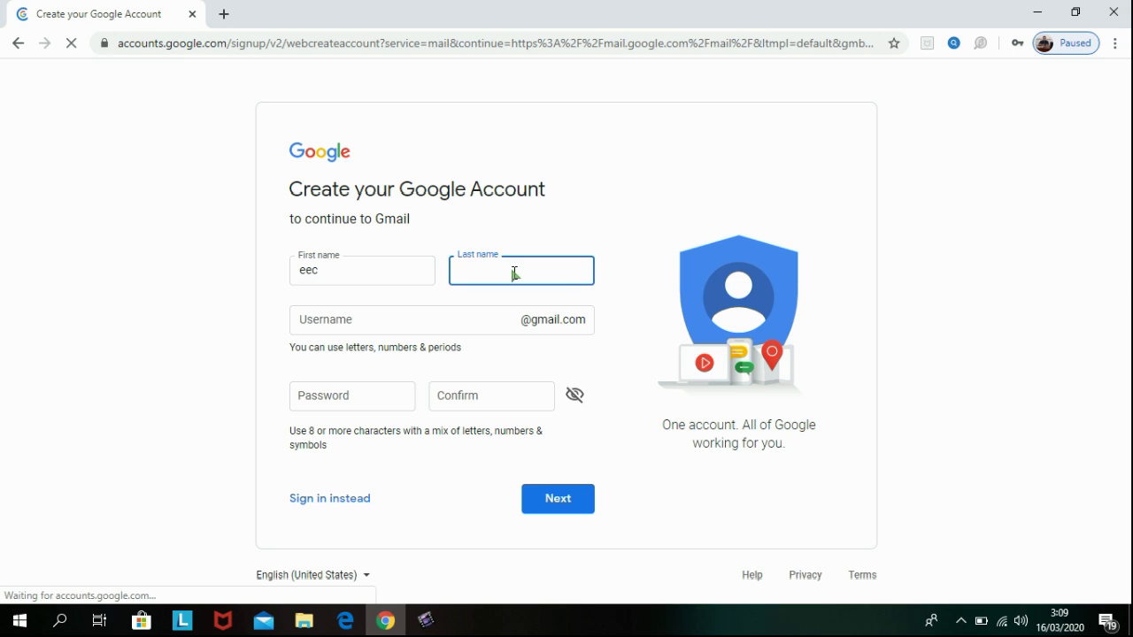
pyautogui.write('l')
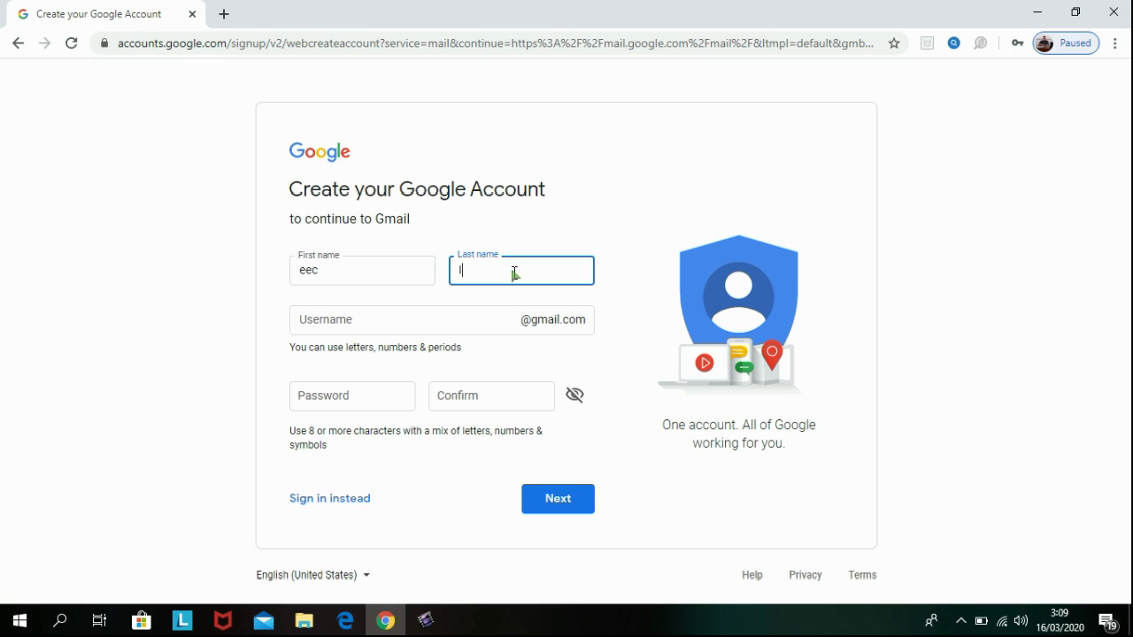
pyautogui.write('ndonesia')
pyautogui.click(453, 323)
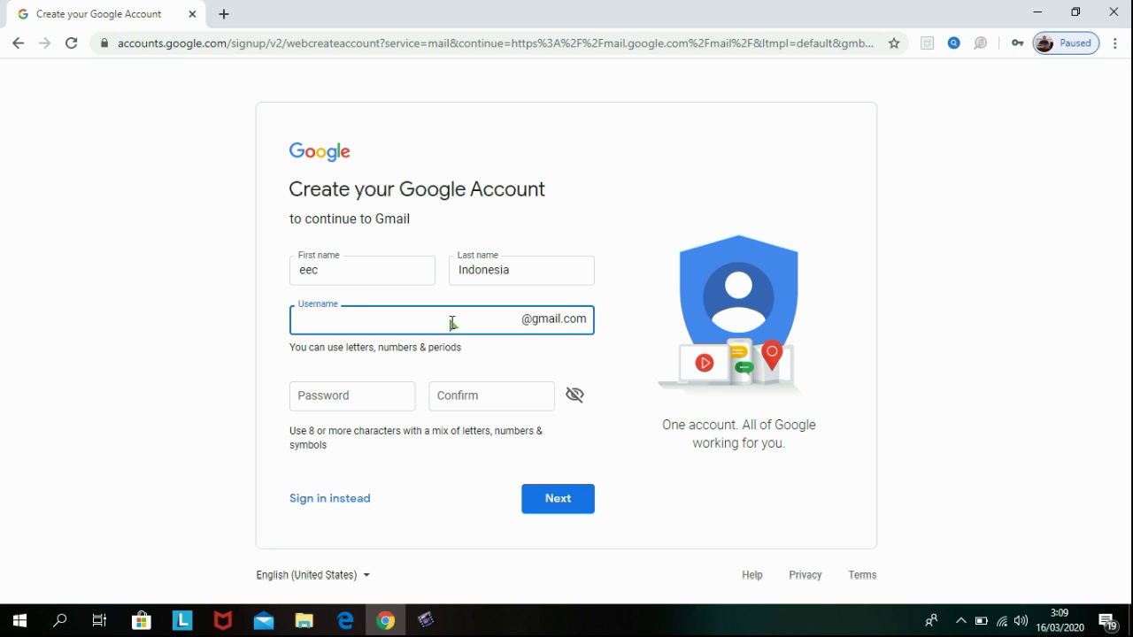
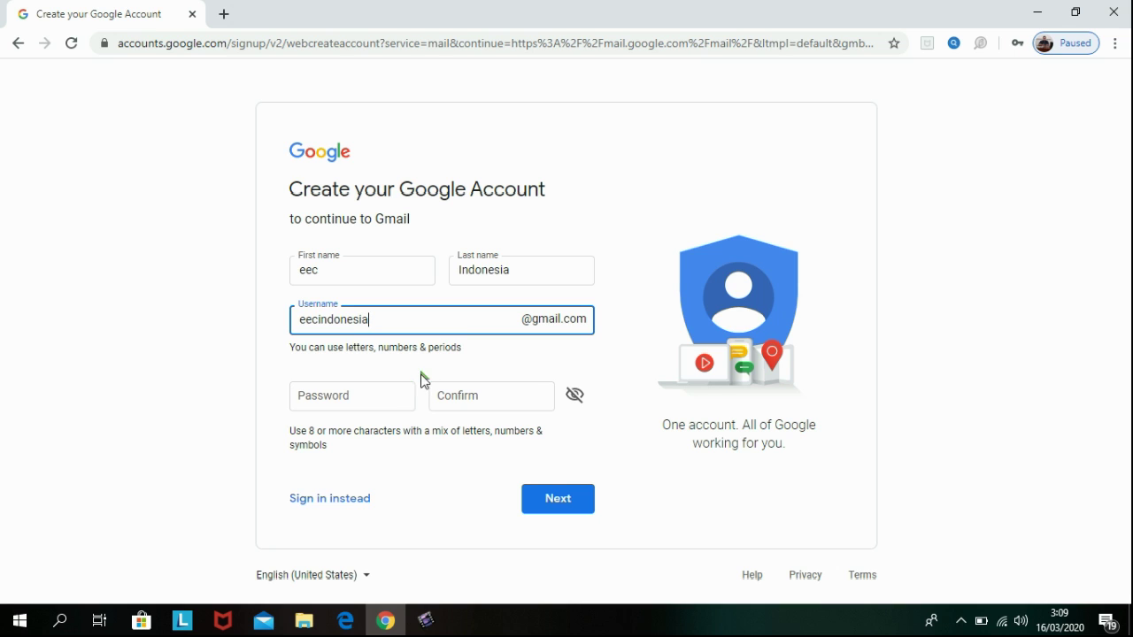
# Enter and confirm a password, then submit the sign-up form.
pyautogui.click(393, 396)
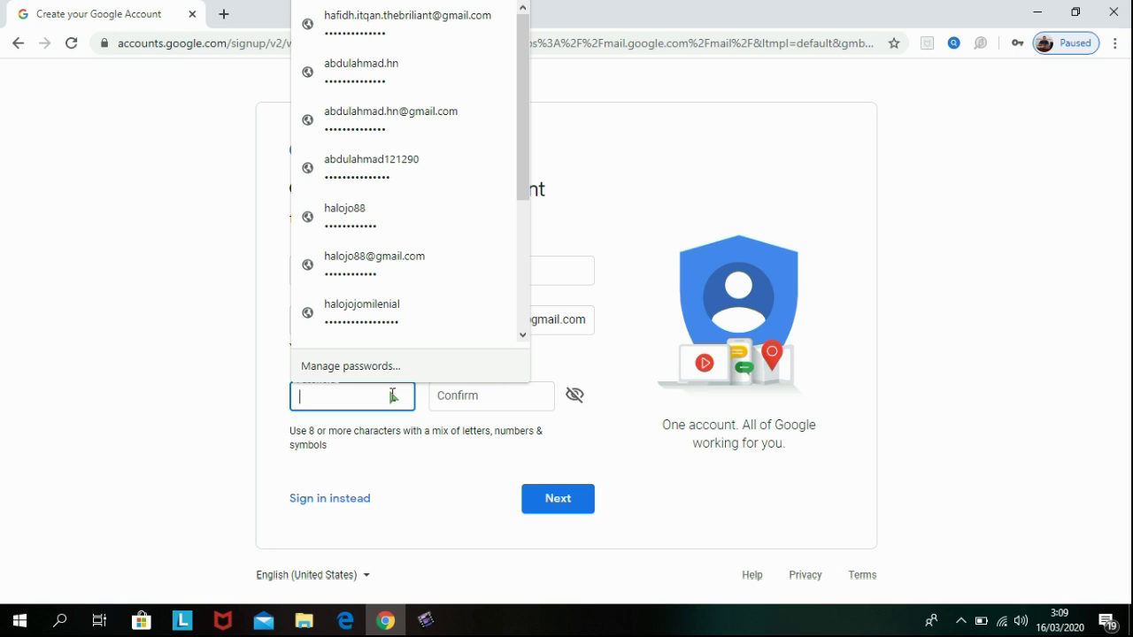
pyautogui.write('********')
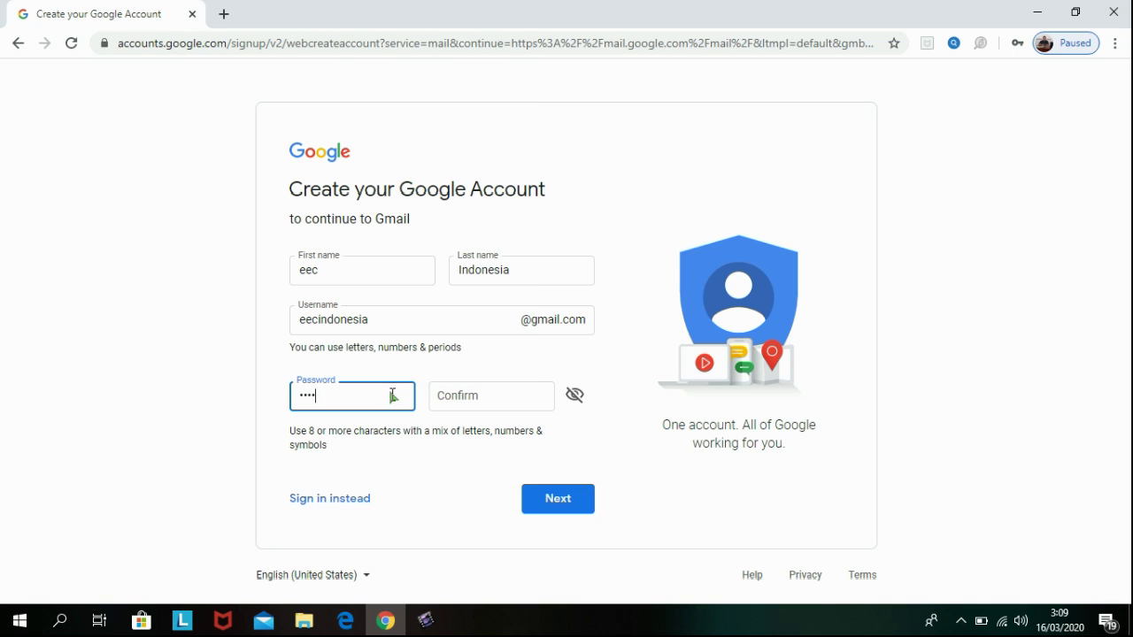
pyautogui.write('****')
pyautogui.click(475, 399)
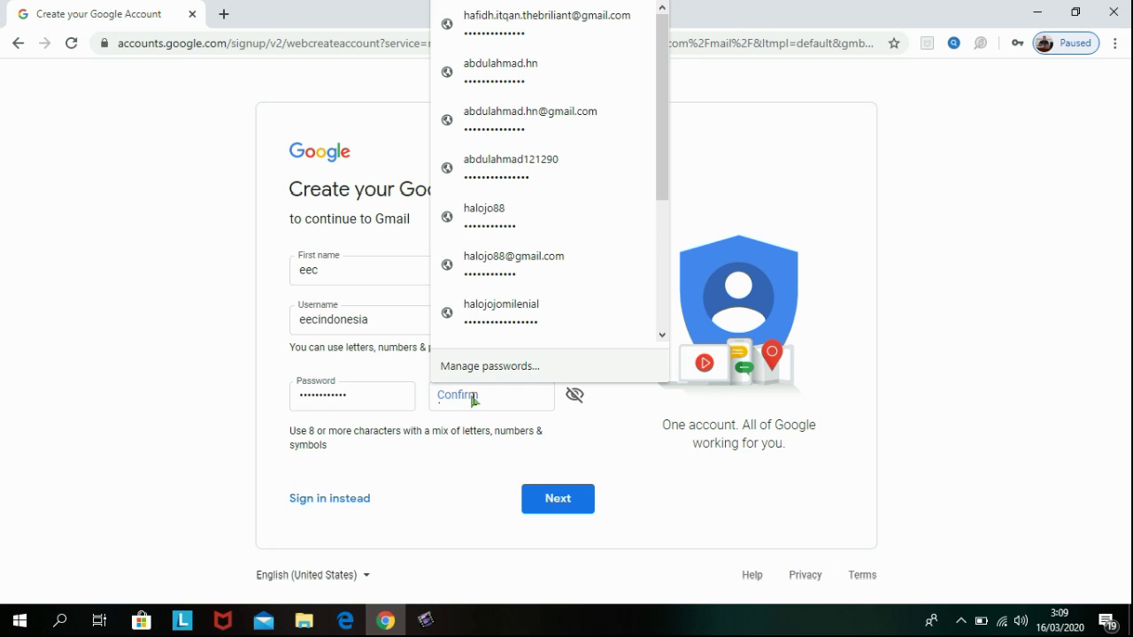
pyautogui.write('*******')
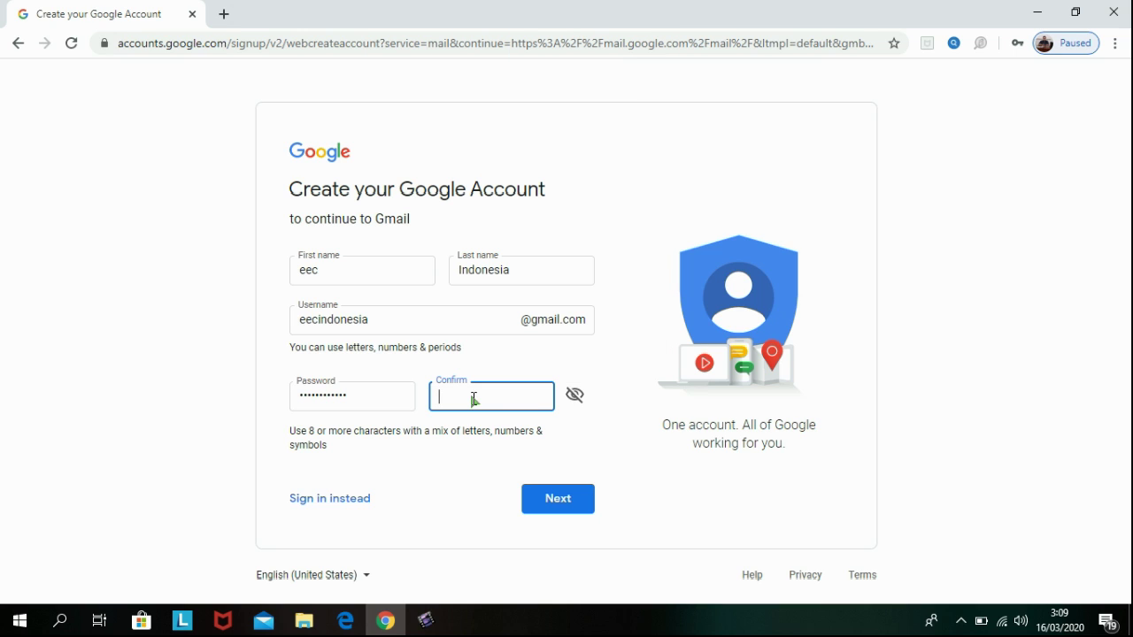
pyautogui.write('*****')
pyautogui.click(567, 510)
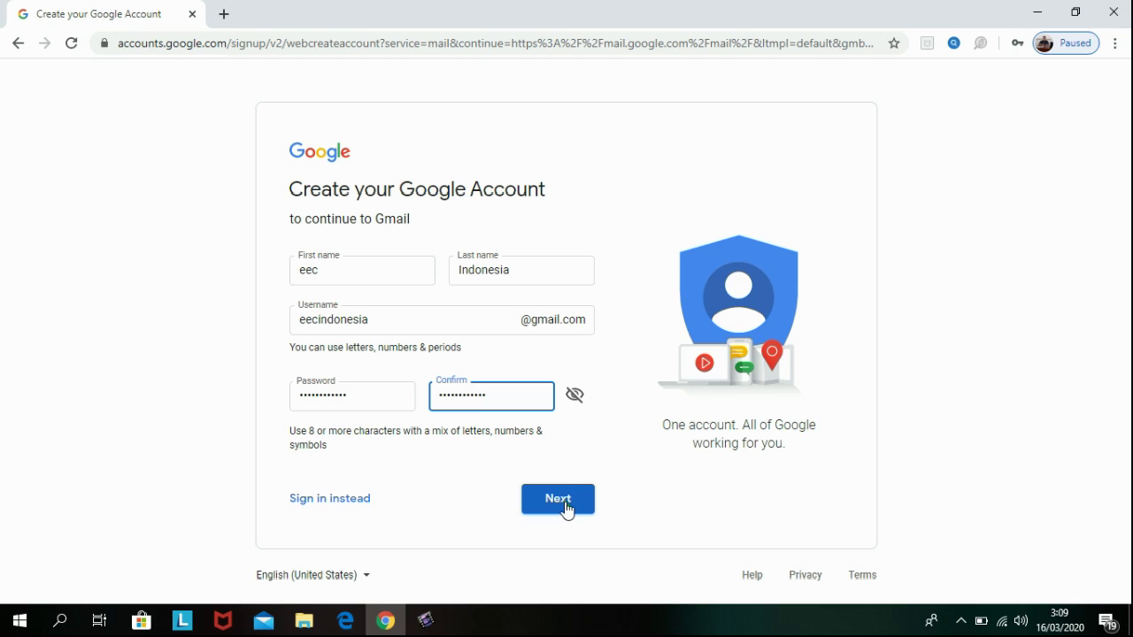
pyautogui.click(567, 509)
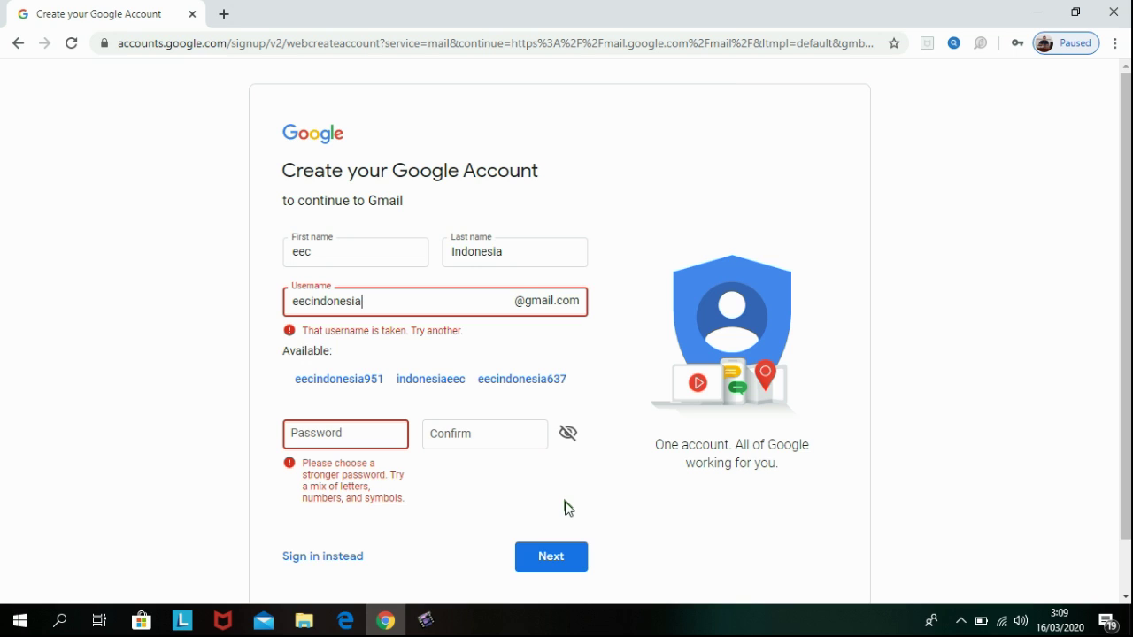
# Take a suggested available username and enter and confirm a stronger password.
pyautogui.click(443, 386)
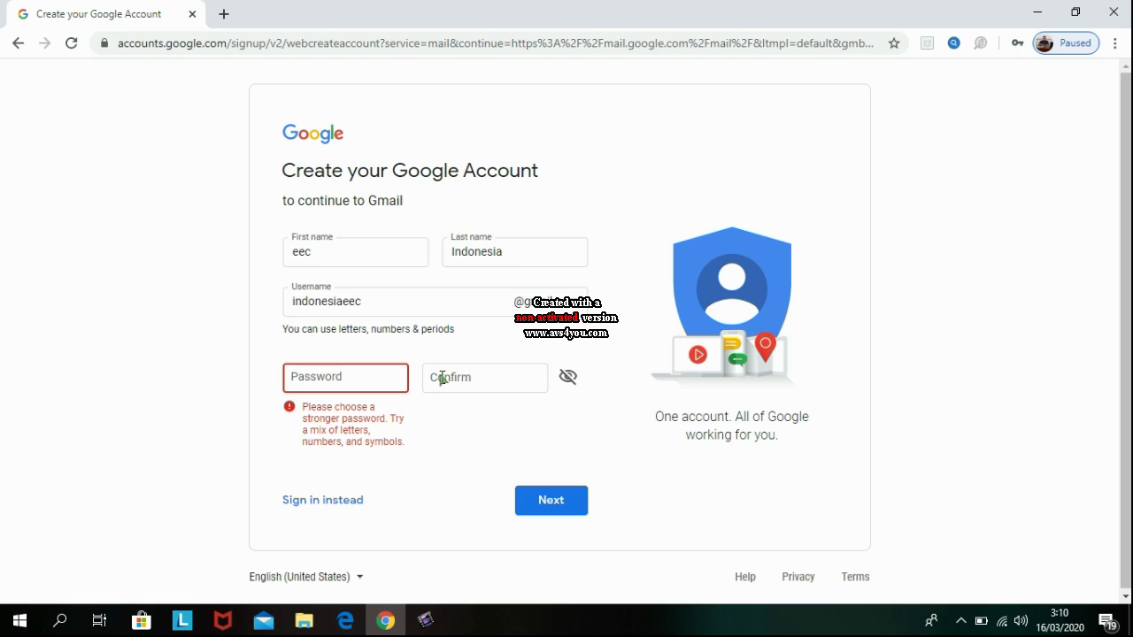
pyautogui.click(378, 382)
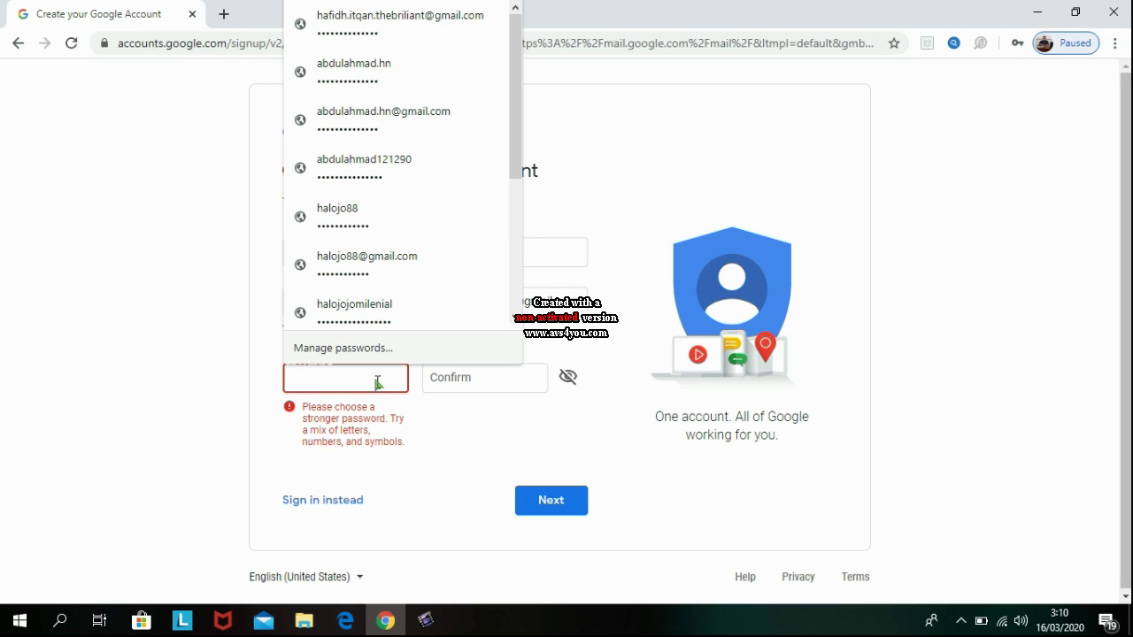
pyautogui.write('********')
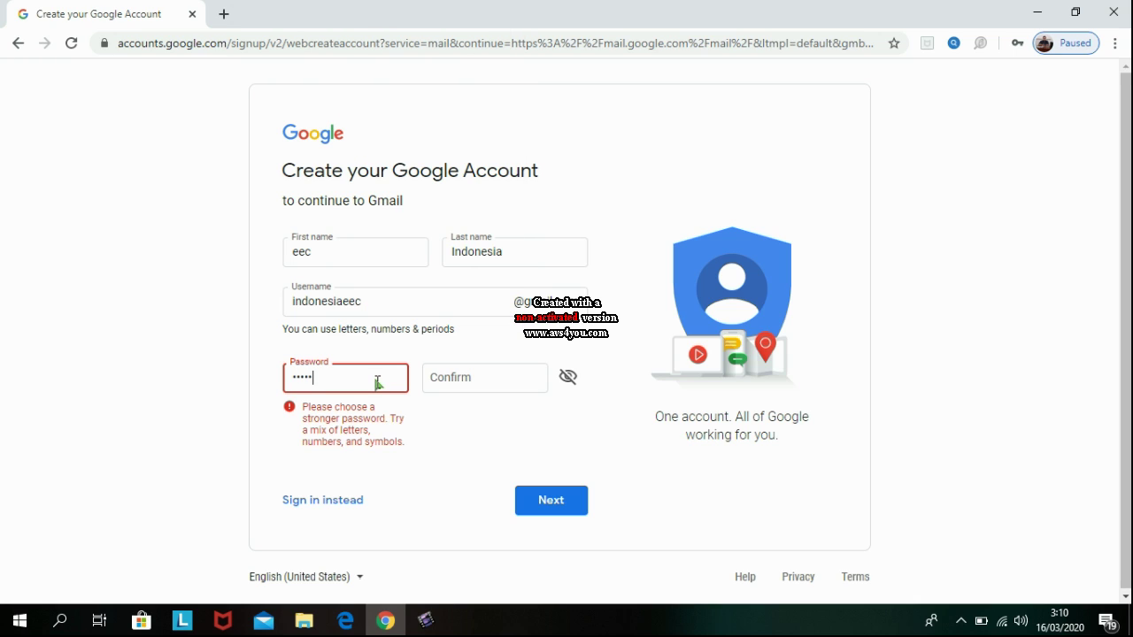
pyautogui.write('****')
pyautogui.click(459, 383)
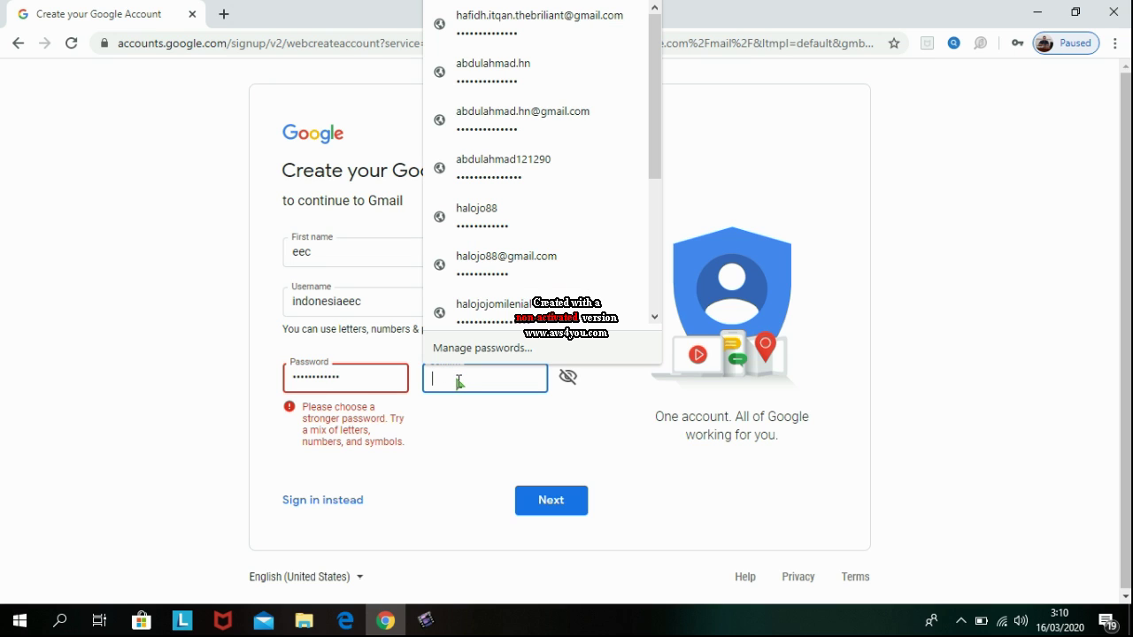
pyautogui.write('*******')
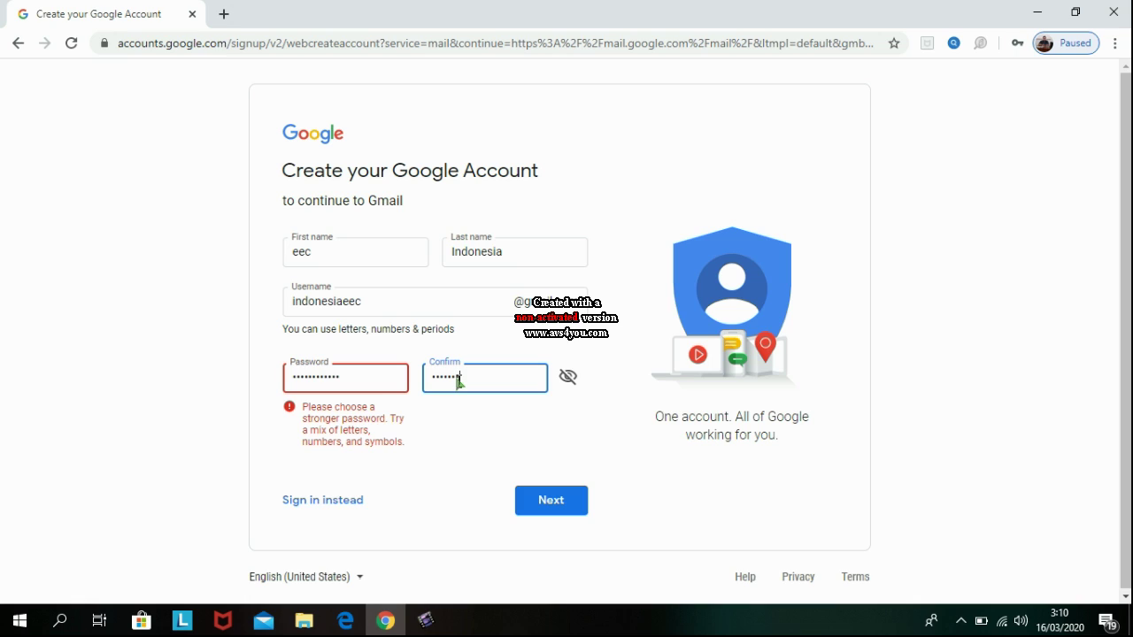
pyautogui.write('*****')
# Lengthen the password and its confirmation to match, then submit the form.
pyautogui.click(360, 381)
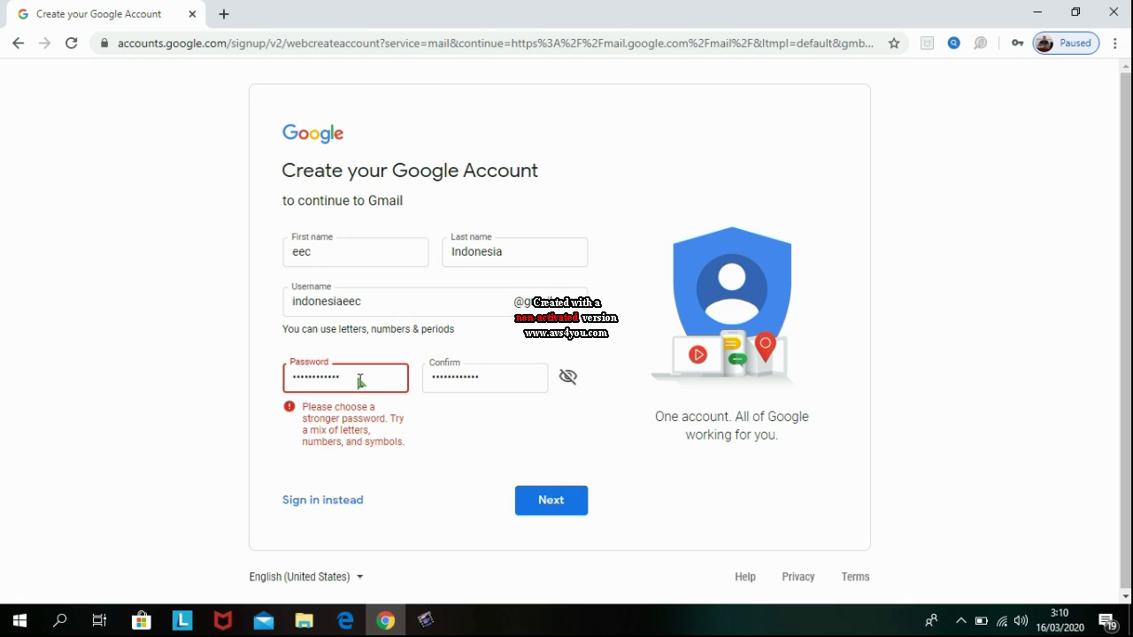
pyautogui.write('***')
pyautogui.click(485, 378)
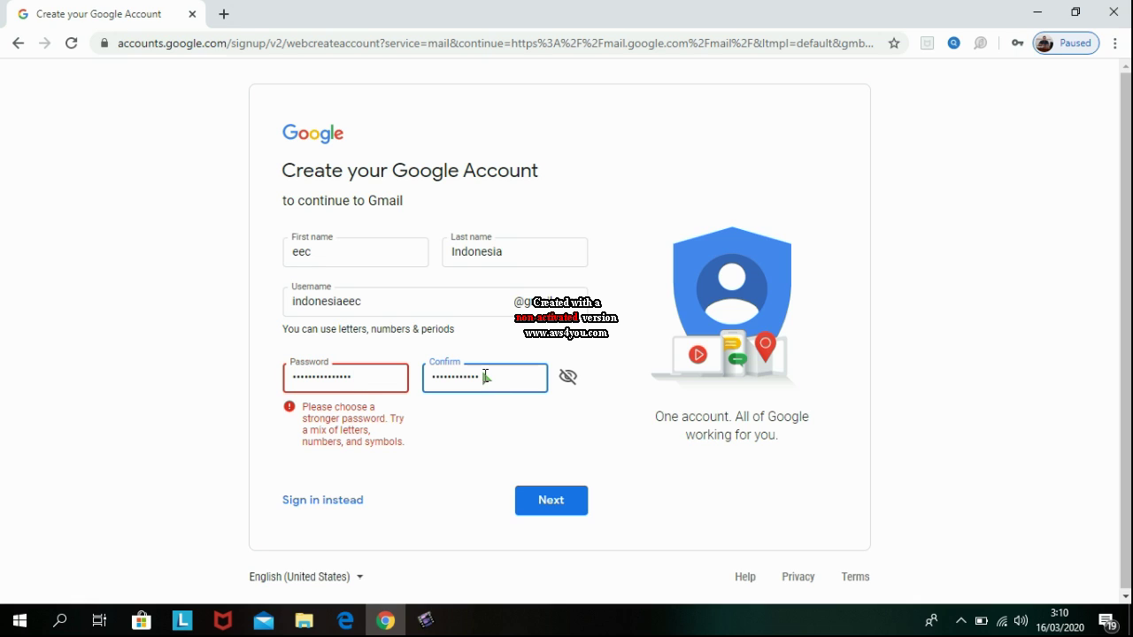
pyautogui.write('**')
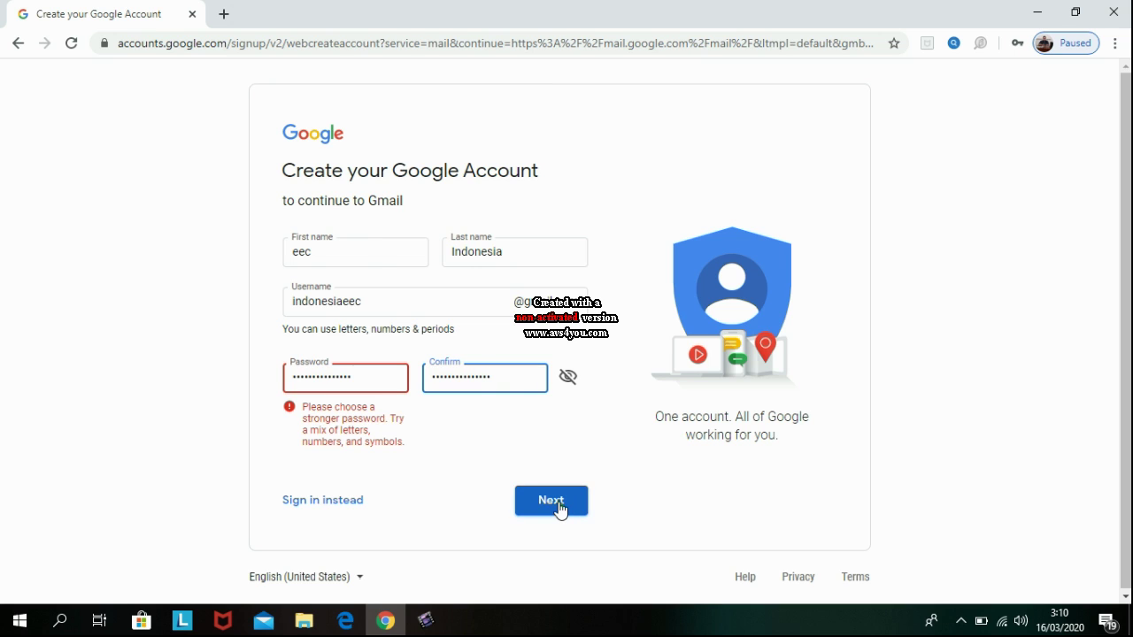
pyautogui.click(551, 501)
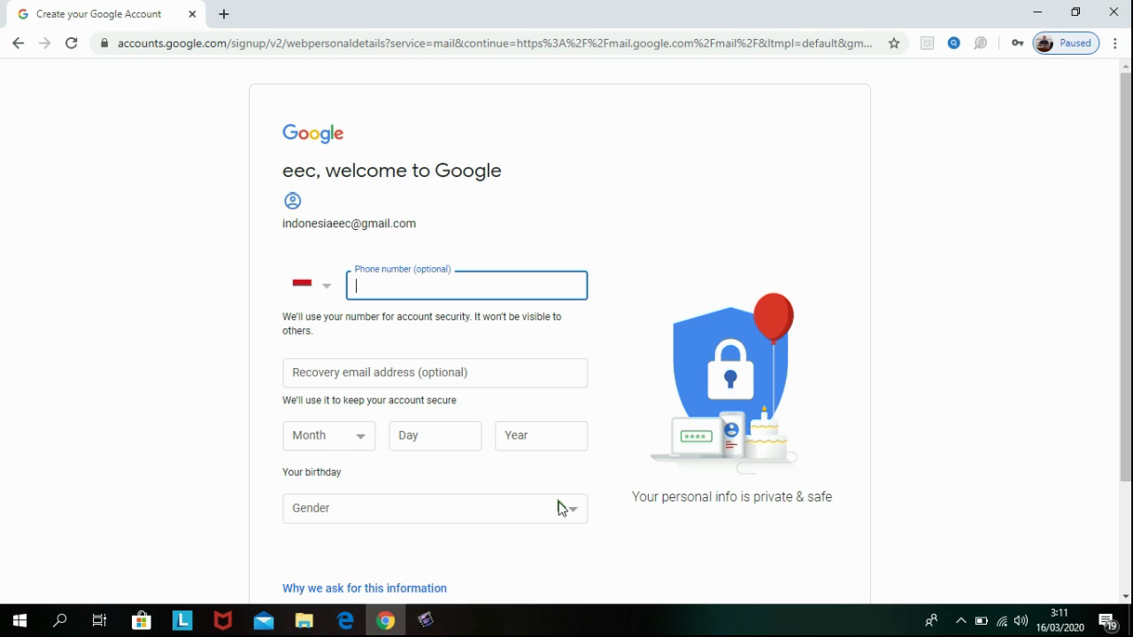
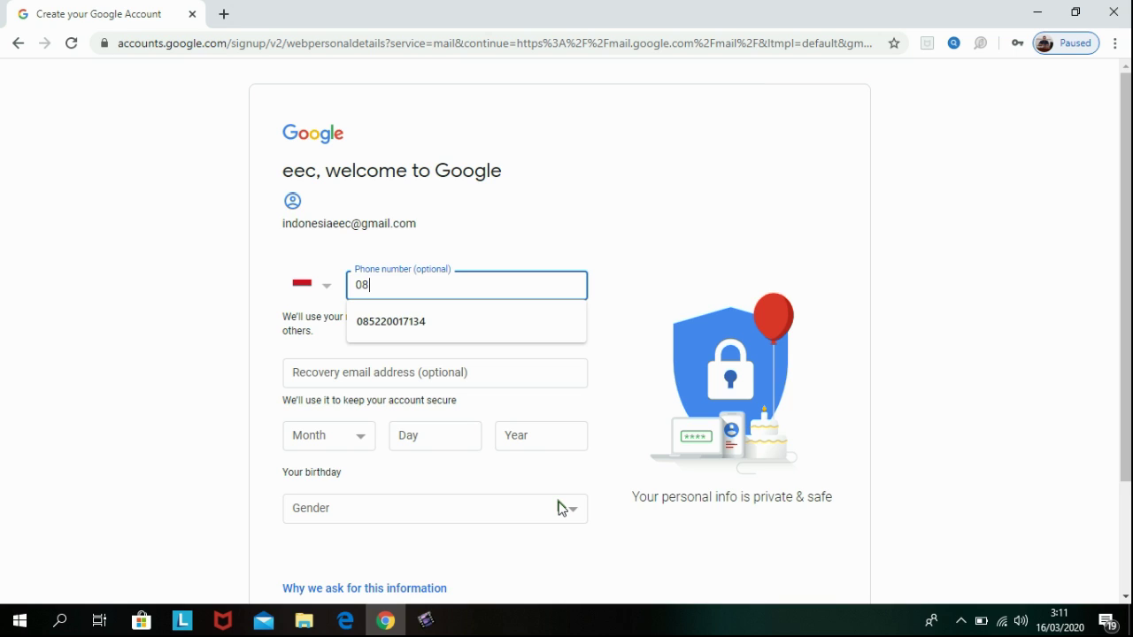
# Enter the phone number and the recovery e-mail address.
pyautogui.click(496, 374)
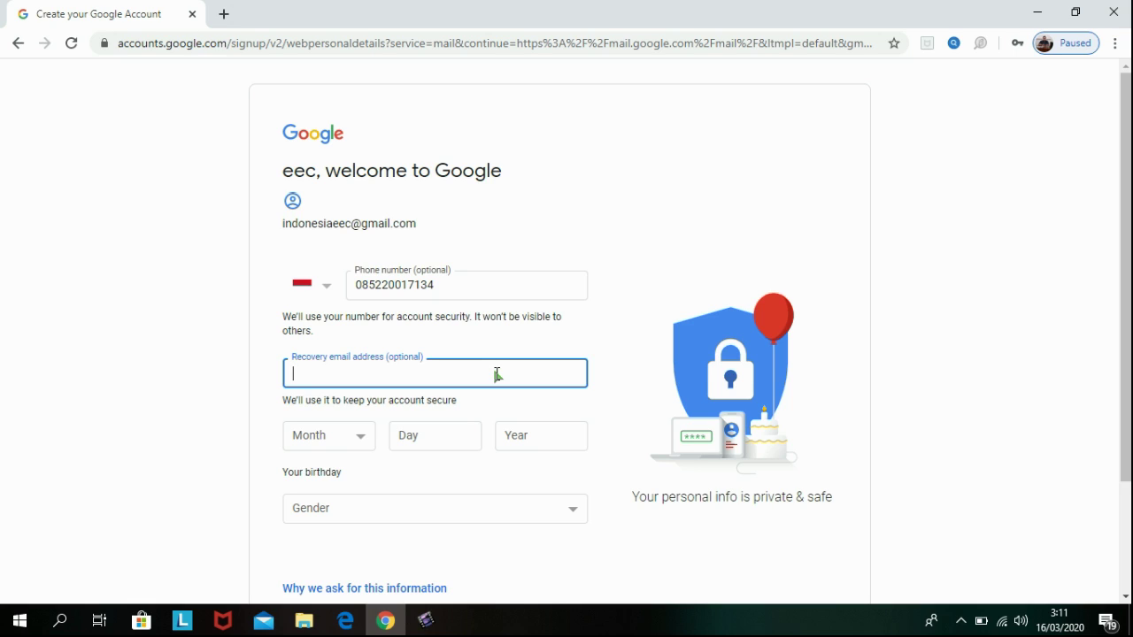
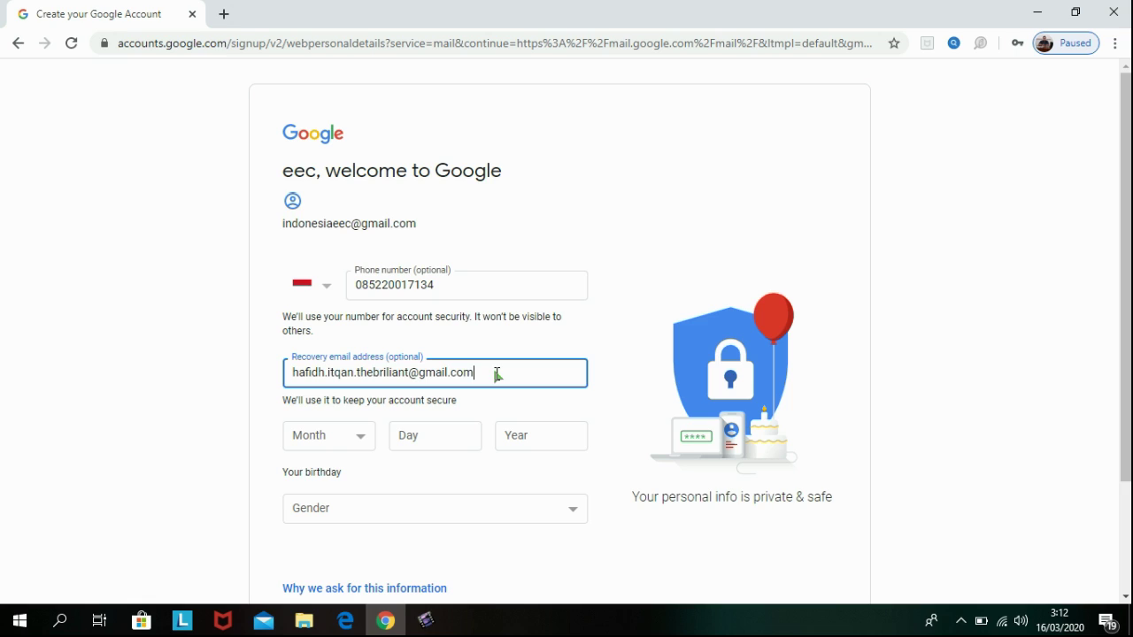
# Set the birthday to December 12, 1990 and the gender to Male.
pyautogui.click(362, 447)
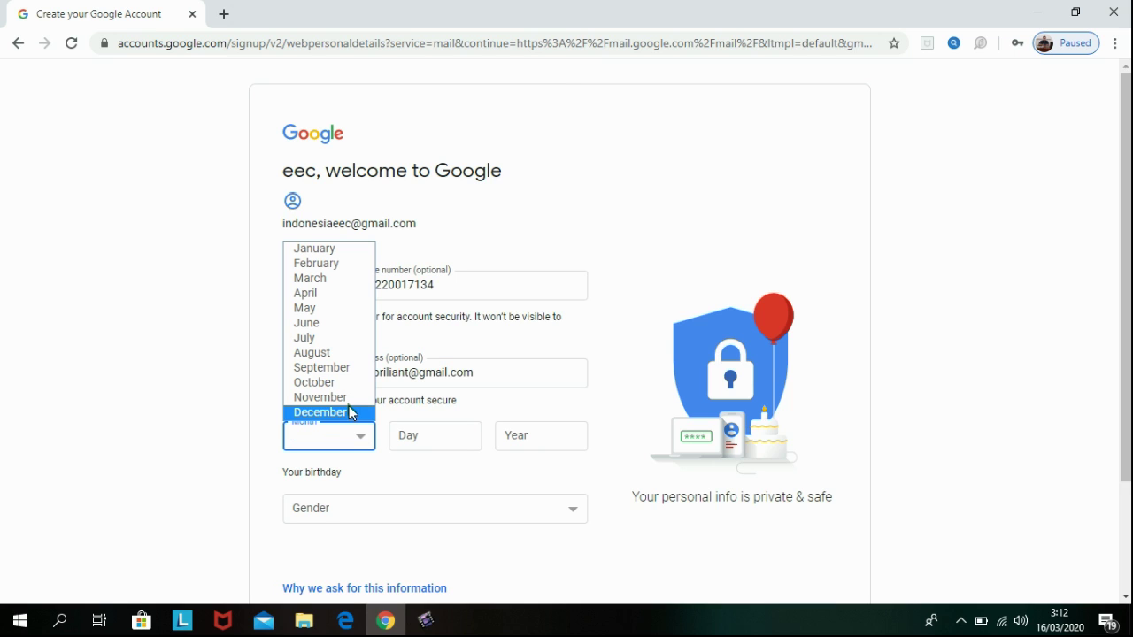
pyautogui.click(351, 413)
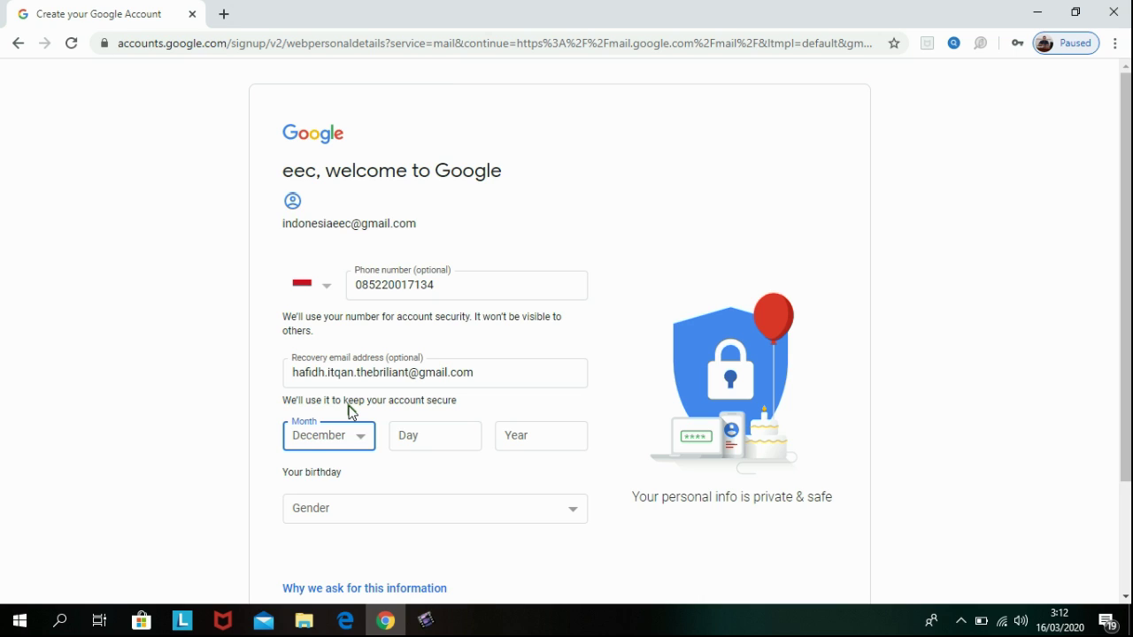
pyautogui.click(431, 436)
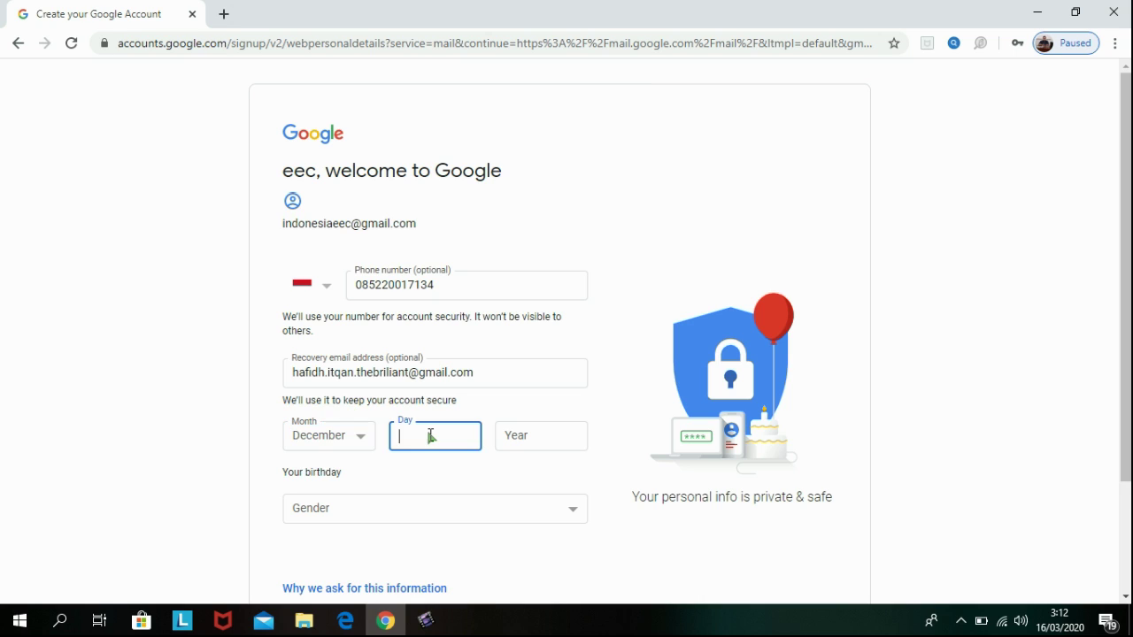
pyautogui.write('12')
pyautogui.click(527, 441)
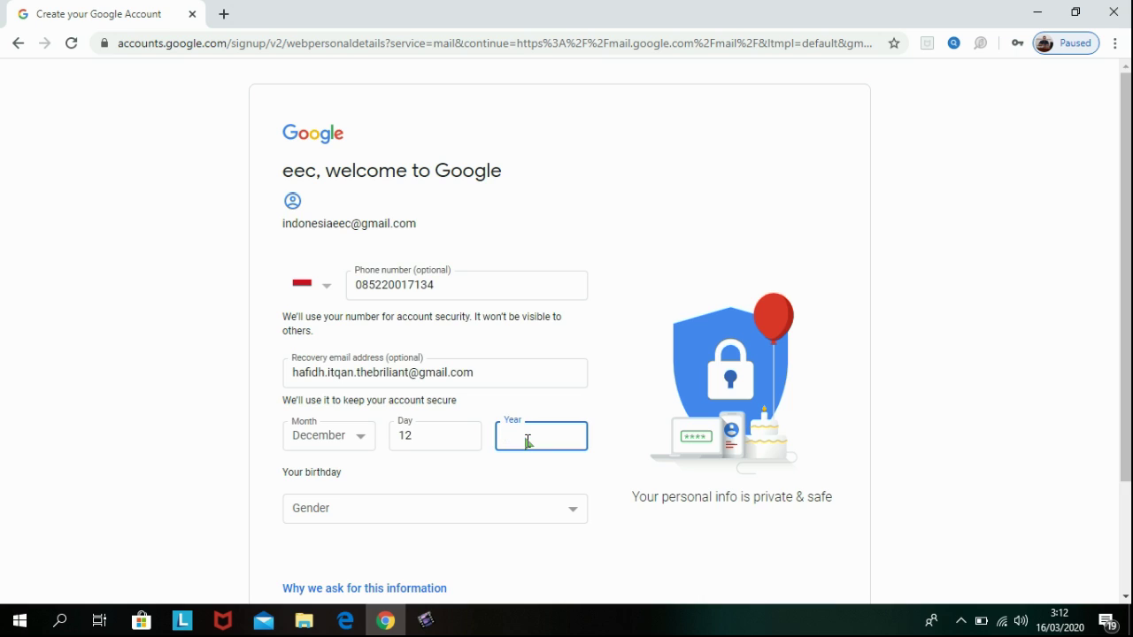
pyautogui.write('1990')
pyautogui.click(452, 515)
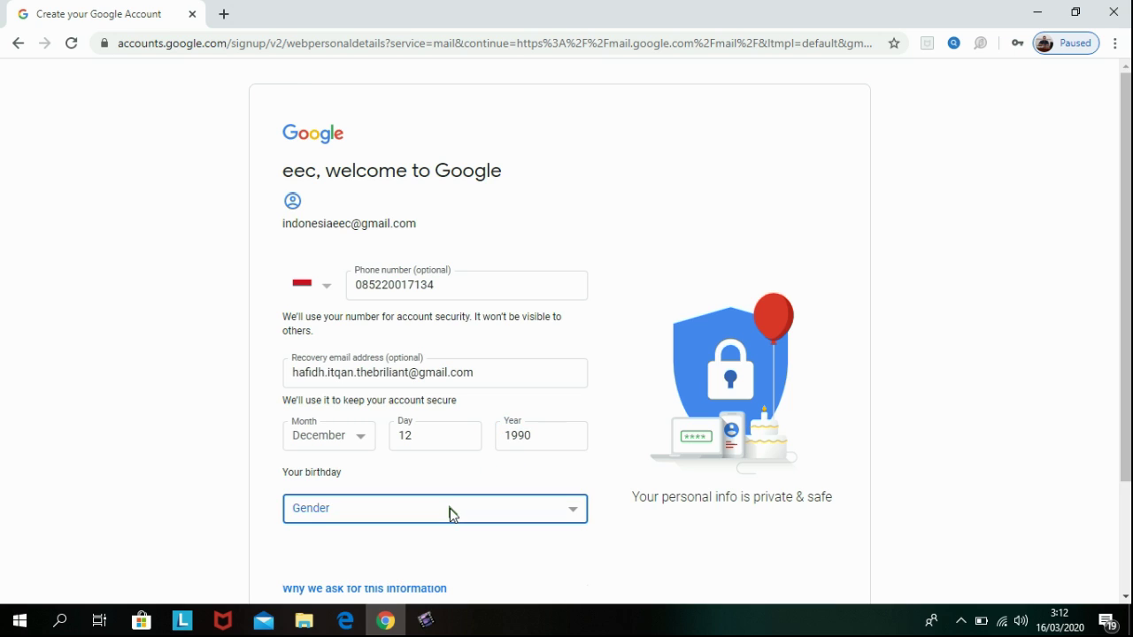
pyautogui.click(306, 546)
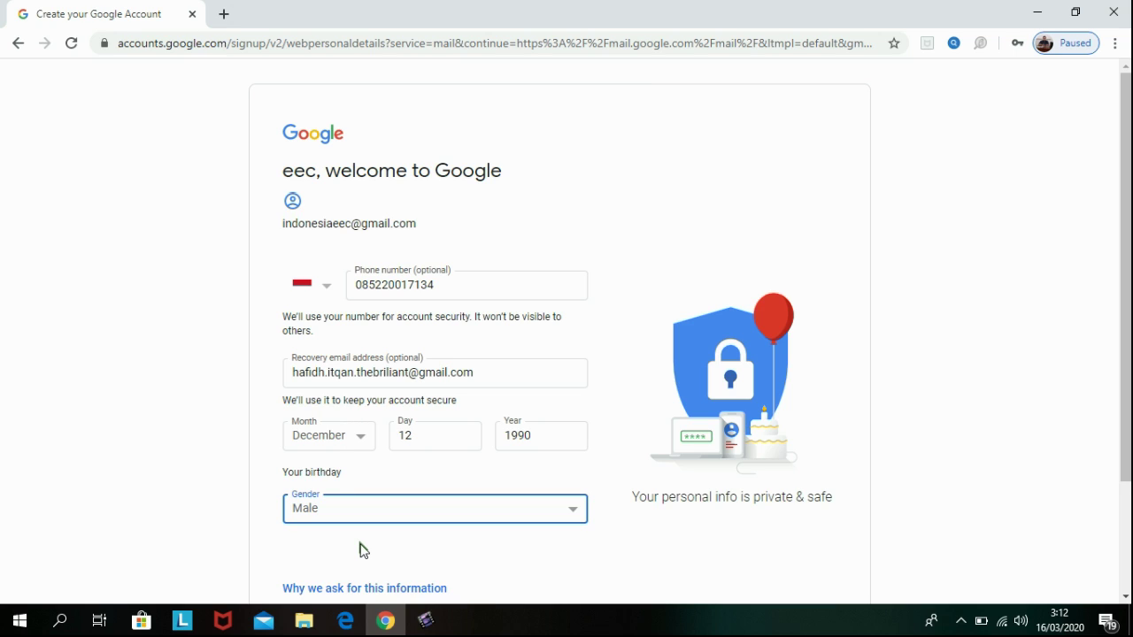
pyautogui.scroll(-2, 359, 548)
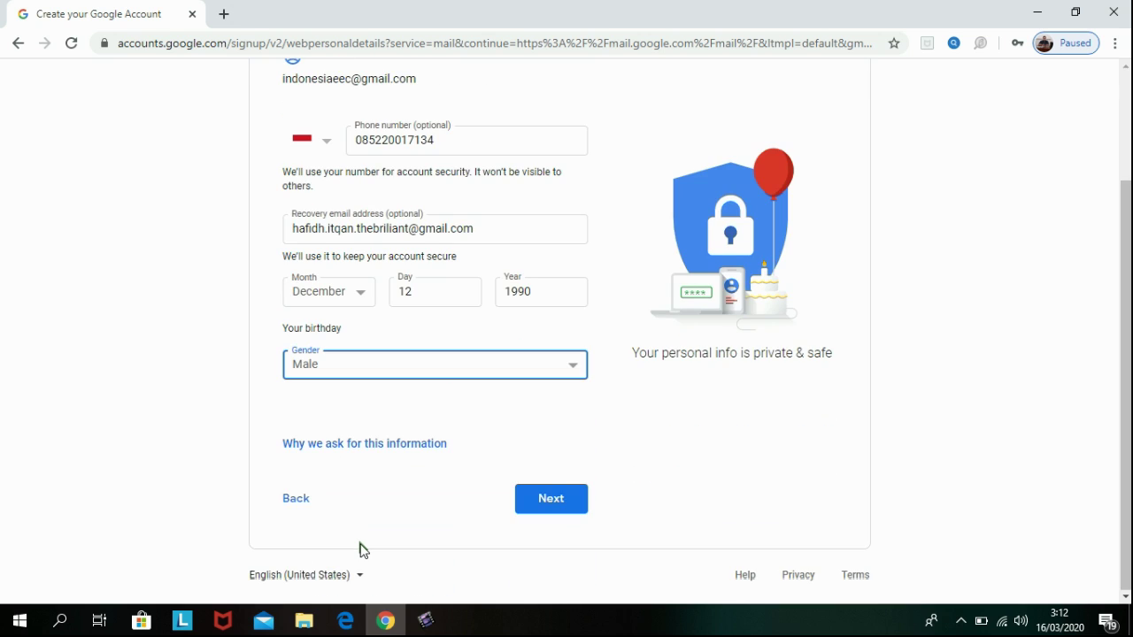
# Submit the personal details, decline saving the password, and verify the phone with the texted code.
pyautogui.click(552, 505)
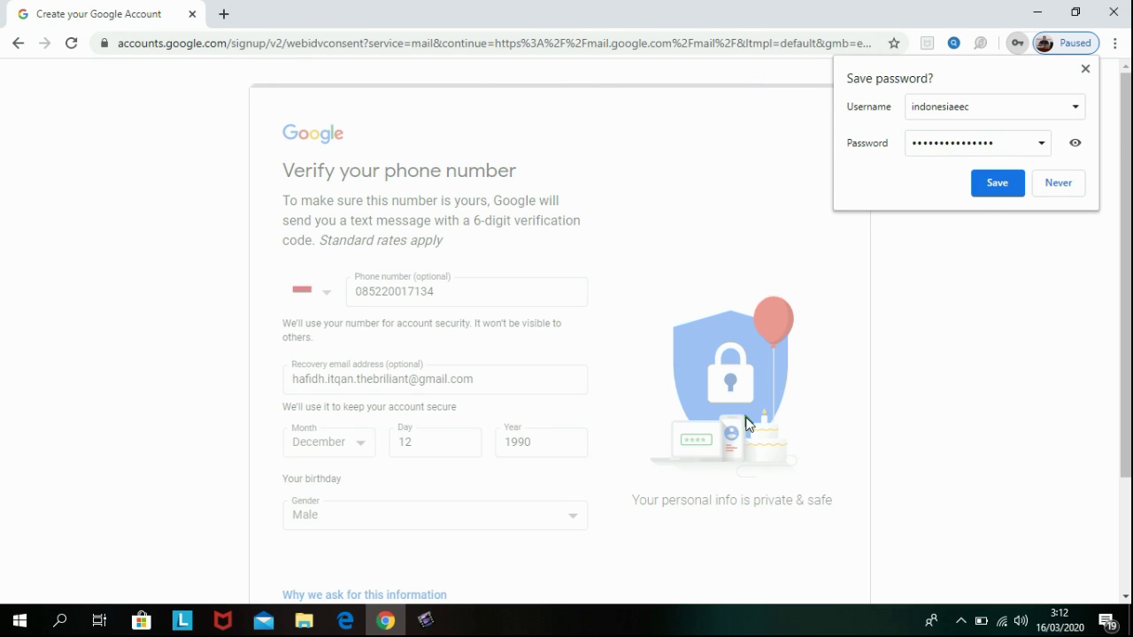
pyautogui.click(995, 185)
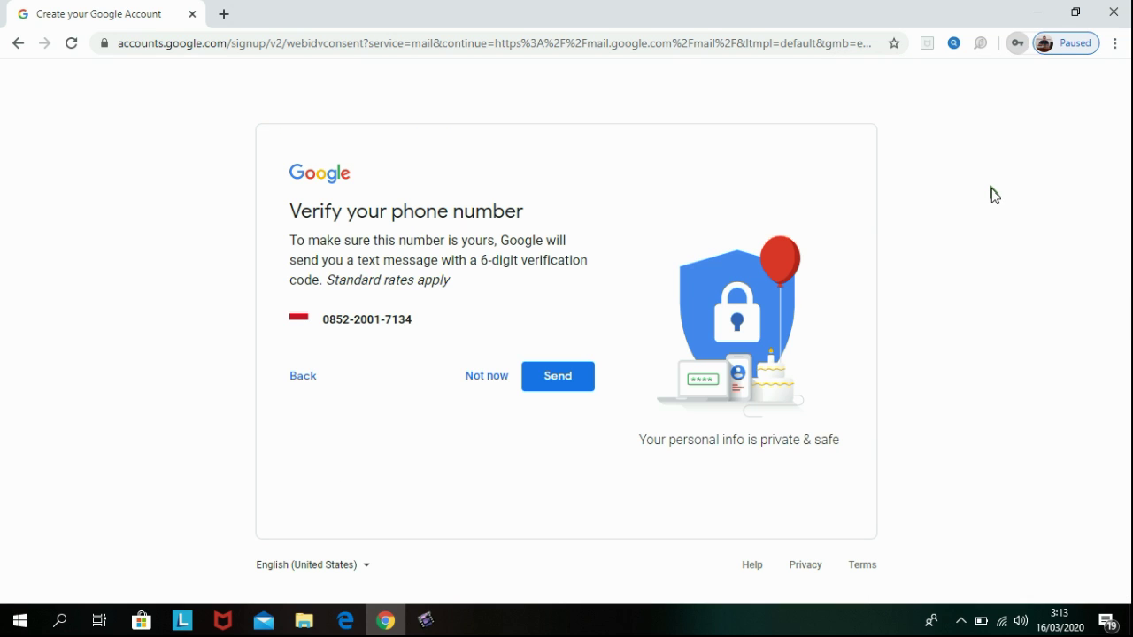
pyautogui.click(548, 390)
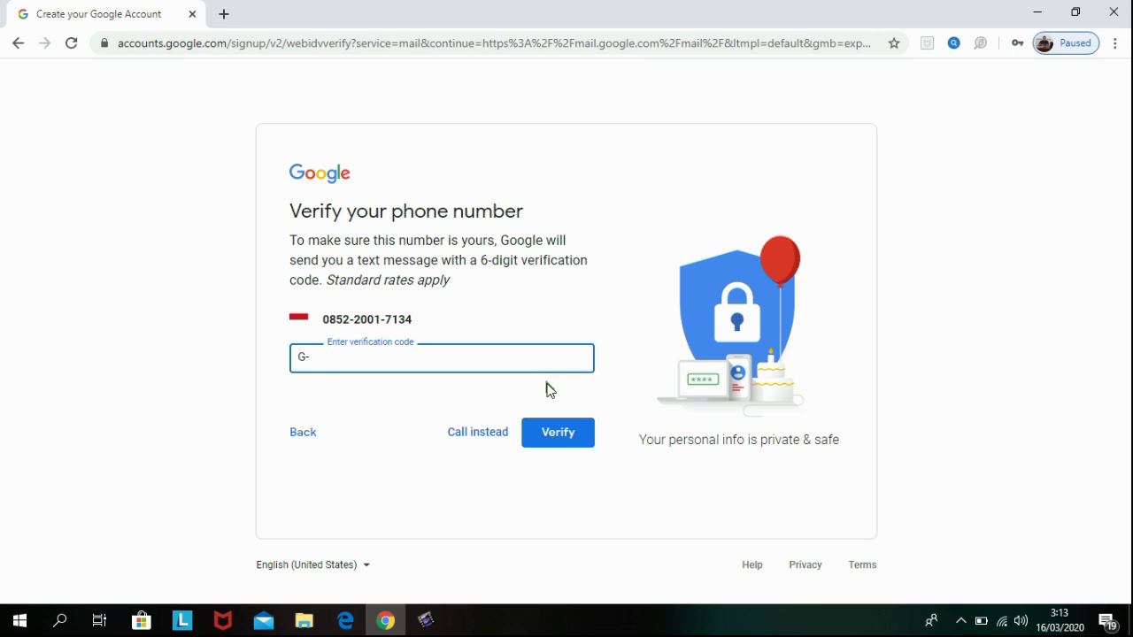
pyautogui.click(556, 434)
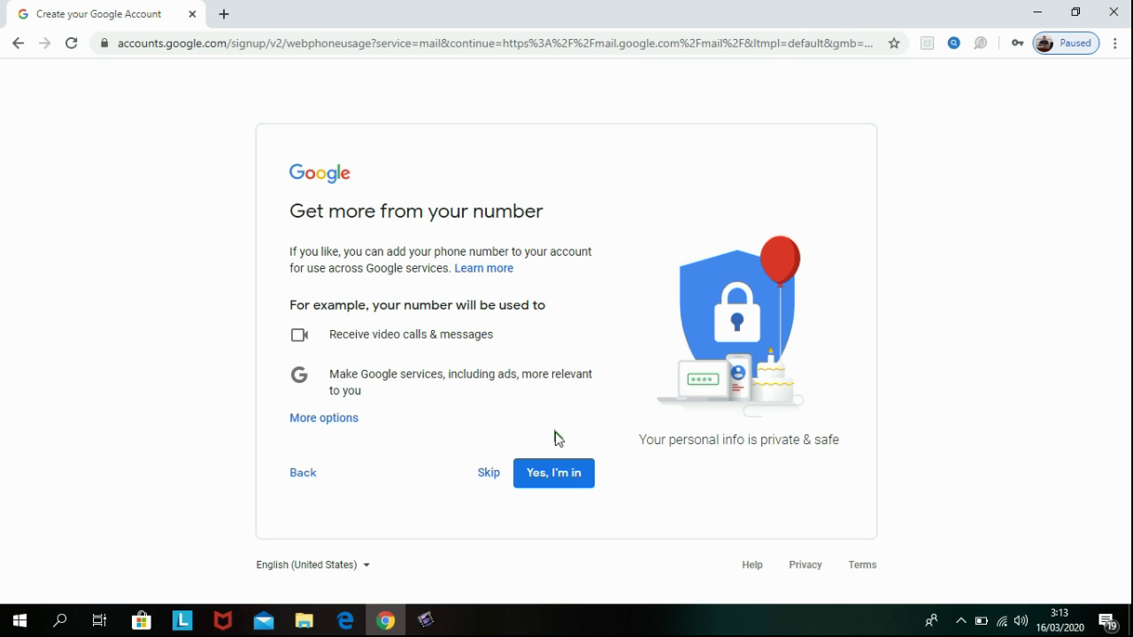
# Allow the number across Google services and read through the Privacy and Terms.
pyautogui.click(557, 482)
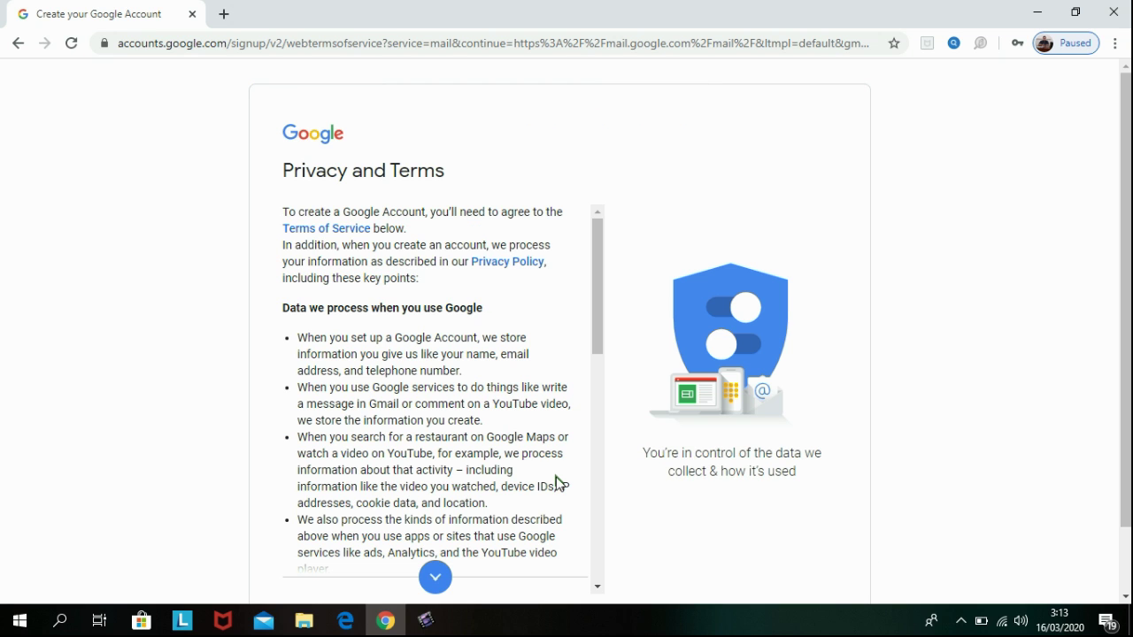
pyautogui.scroll(-1, 599, 363)
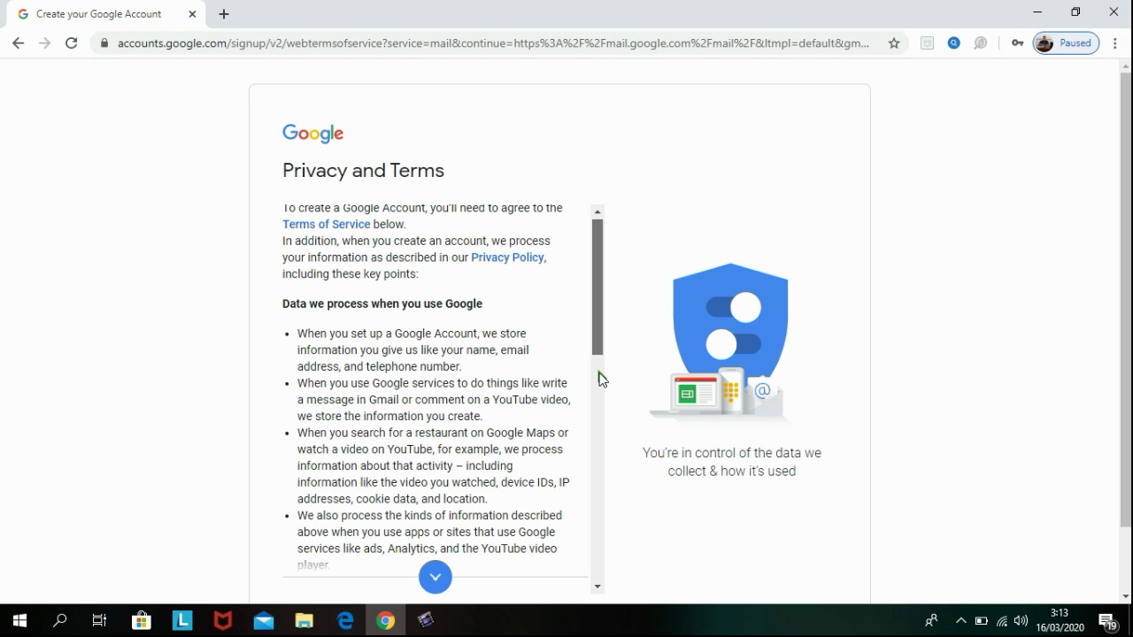
pyautogui.scroll(-4, 598, 379)
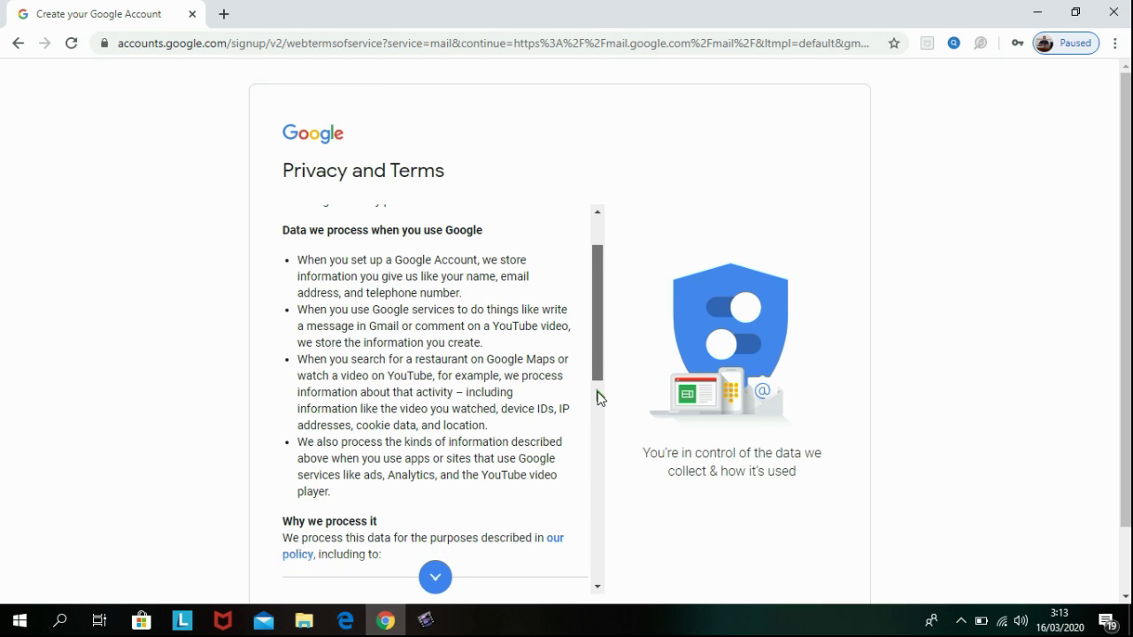
pyautogui.scroll(-2, 599, 419)
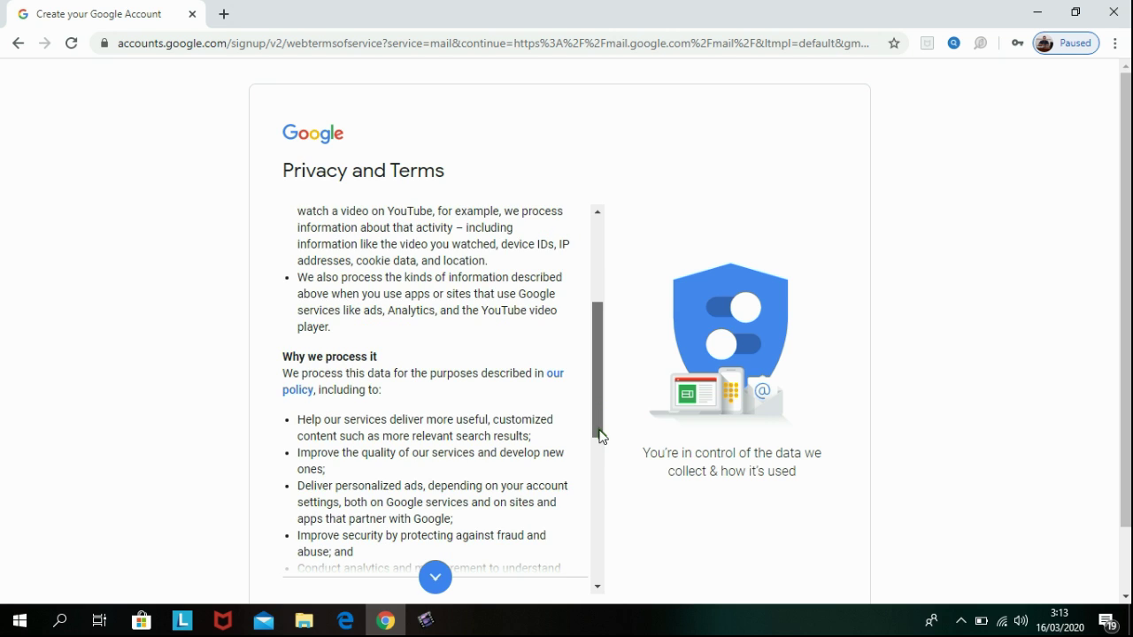
pyautogui.moveTo(600, 436); pyautogui.dragTo(602, 482)
pyautogui.scroll(-2, 603, 531)
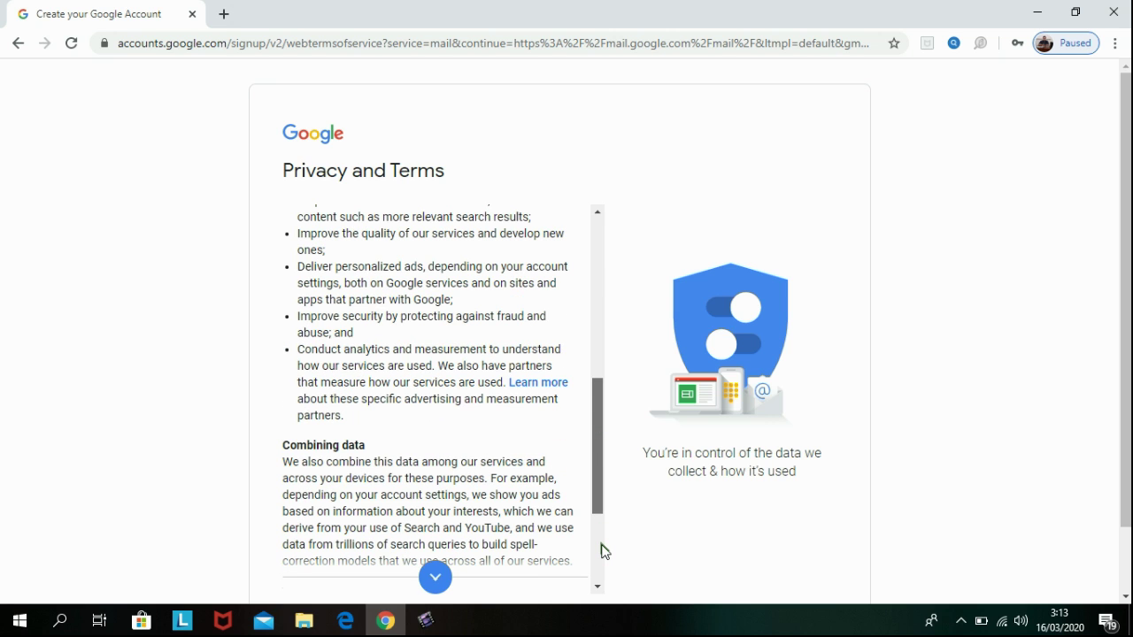
pyautogui.scroll(-2, 602, 550)
pyautogui.scroll(-1, 600, 563)
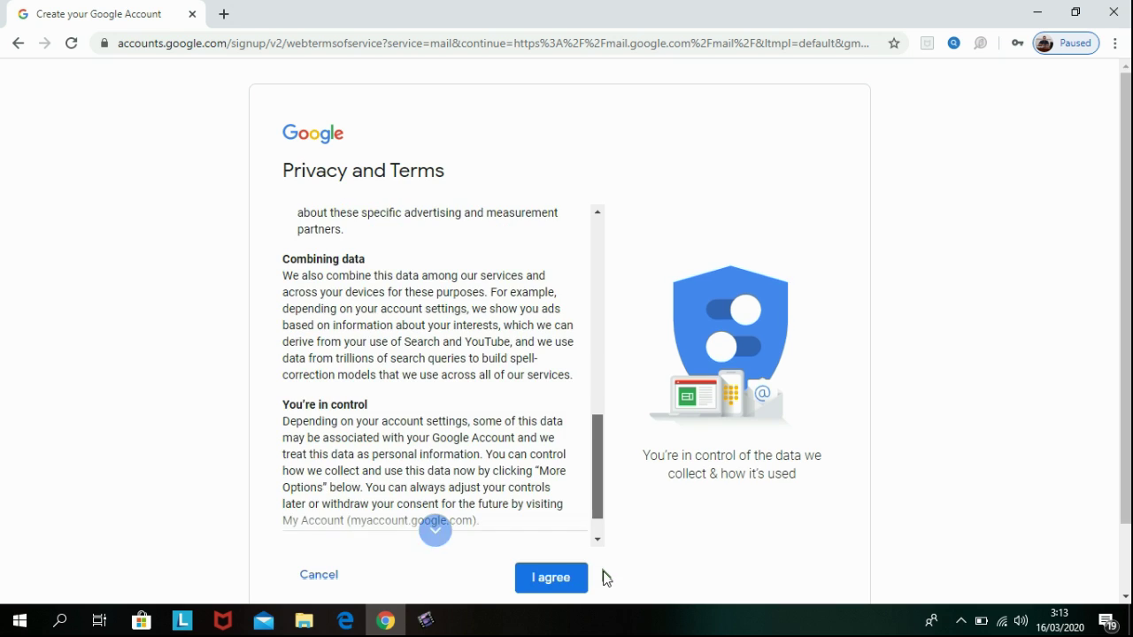
pyautogui.scroll(-1, 604, 590)
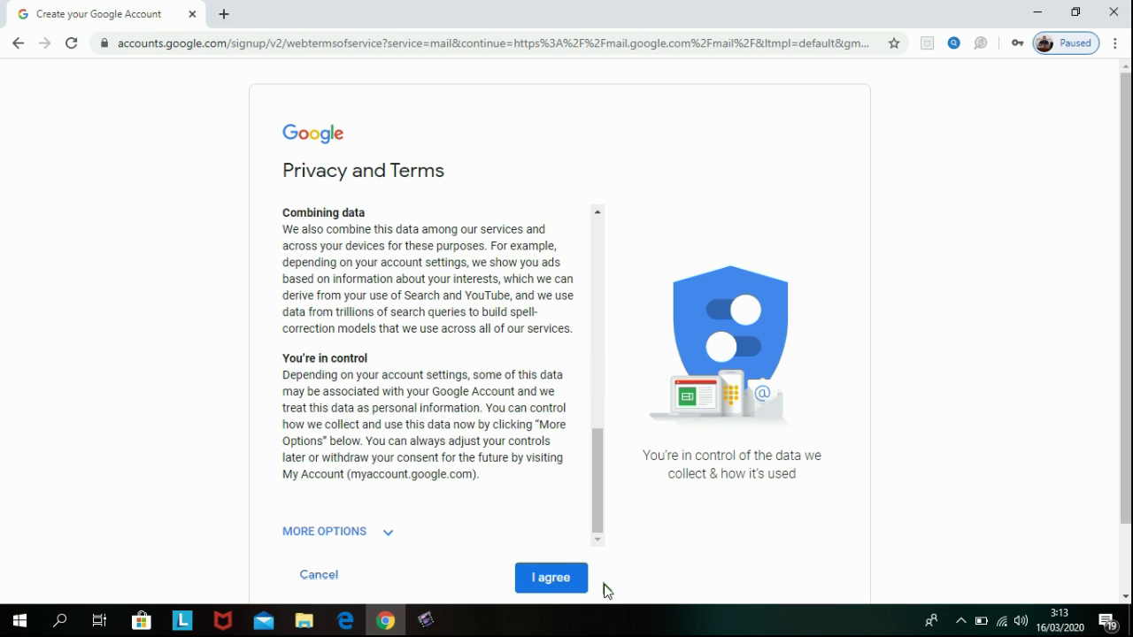
# Accept the Privacy and Terms to finish creating the account.
pyautogui.click(553, 579)
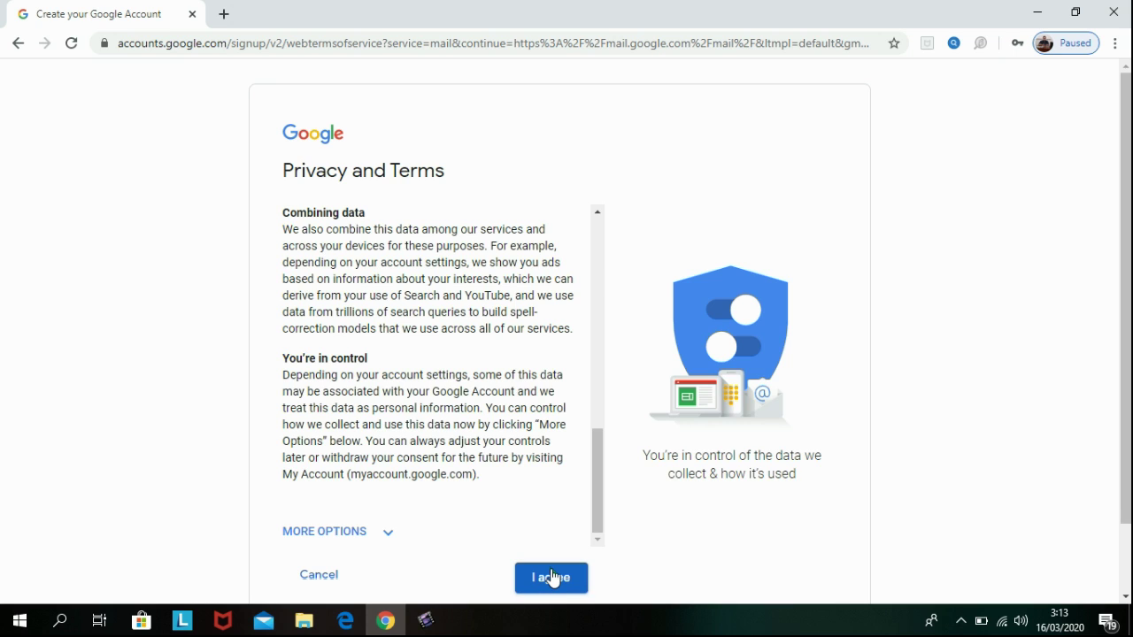
pyautogui.scroll(-1, 670, 470)
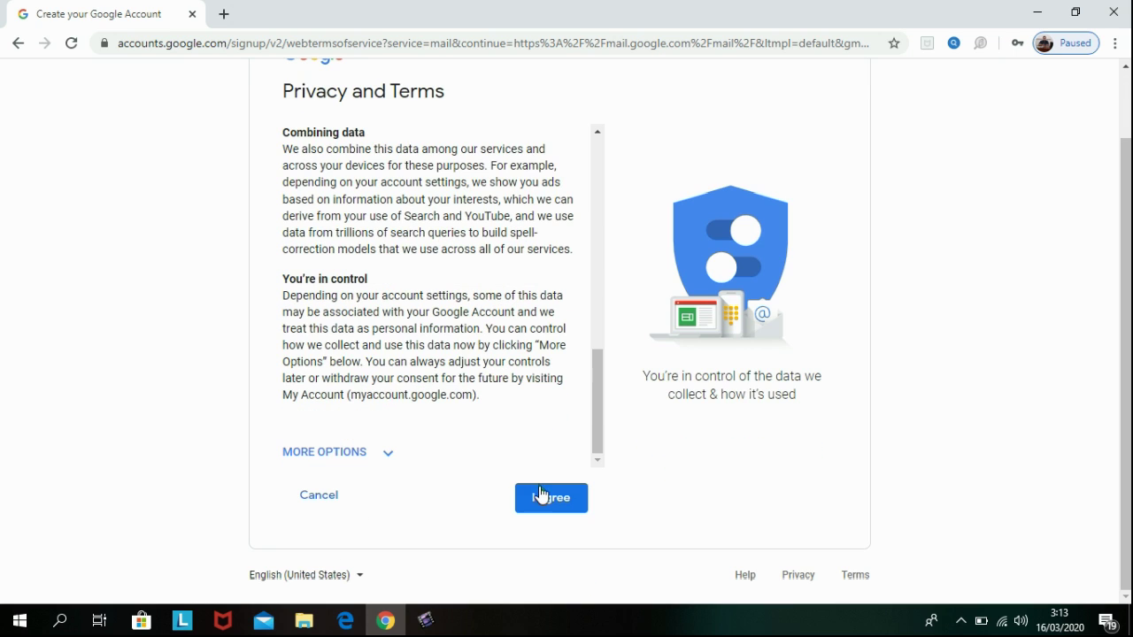
pyautogui.click(540, 504)
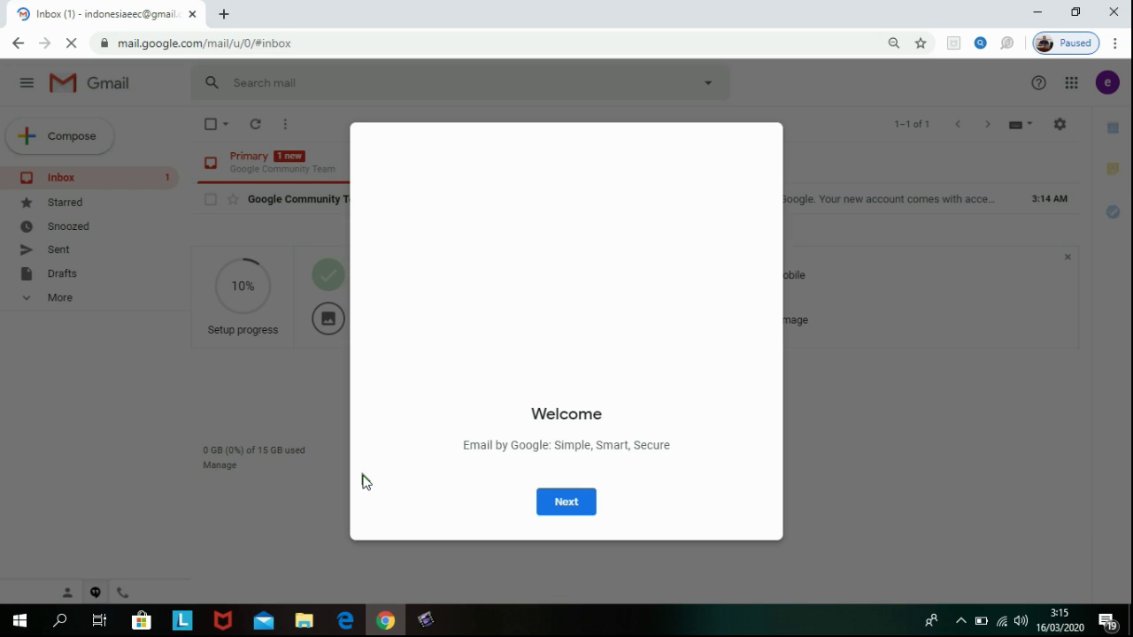
# Step through Gmail's Welcome dialog and confirm the Default view.
pyautogui.click(566, 502)
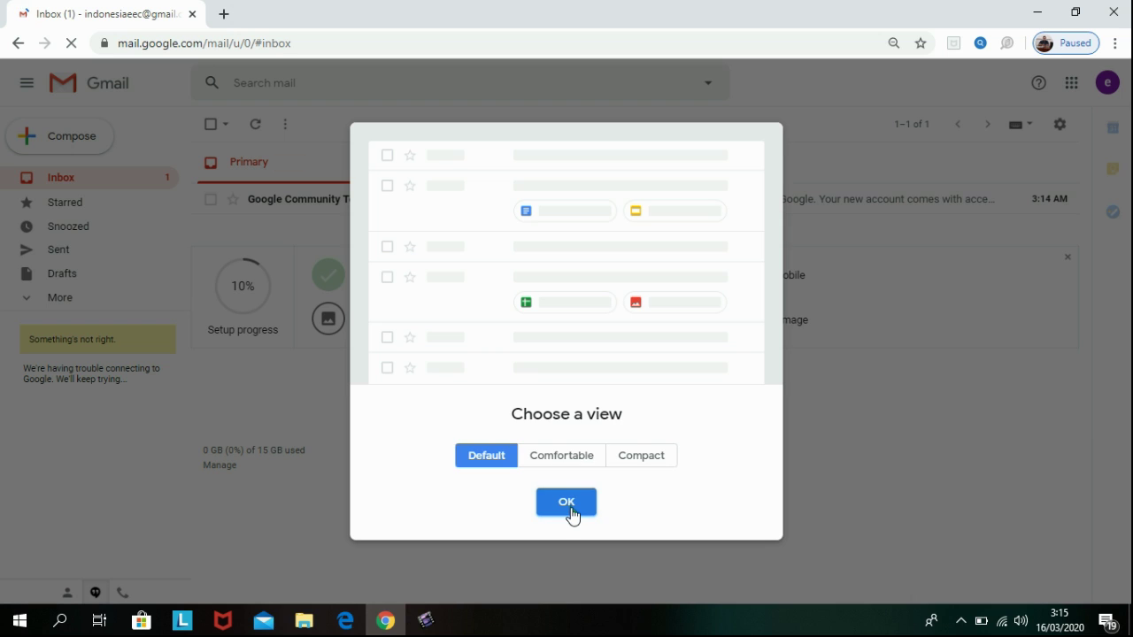
pyautogui.click(566, 502)
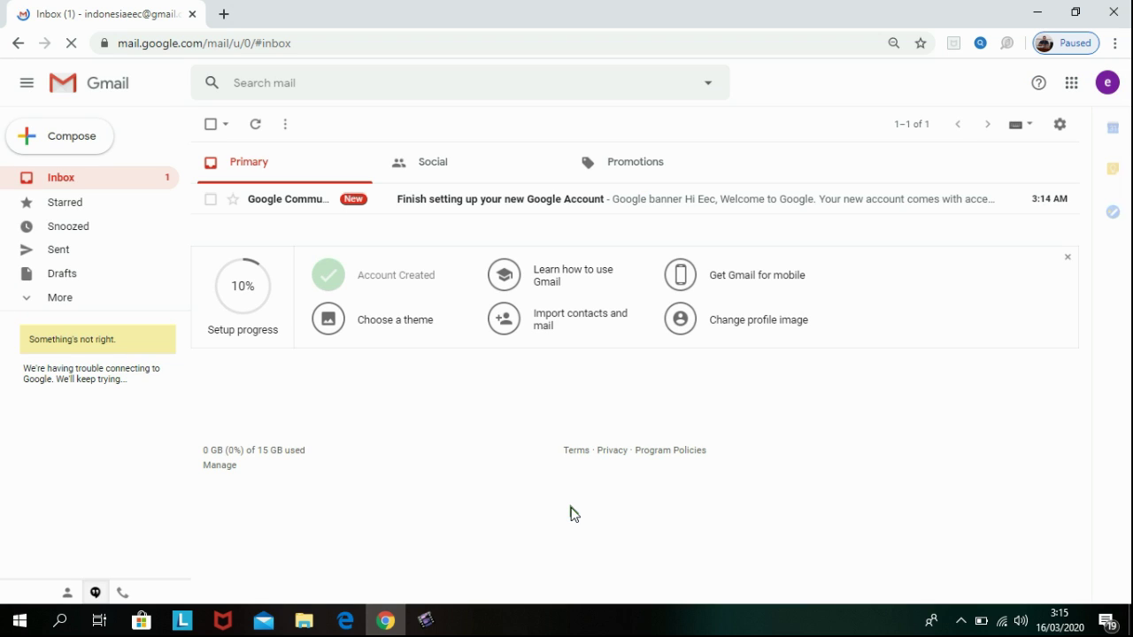